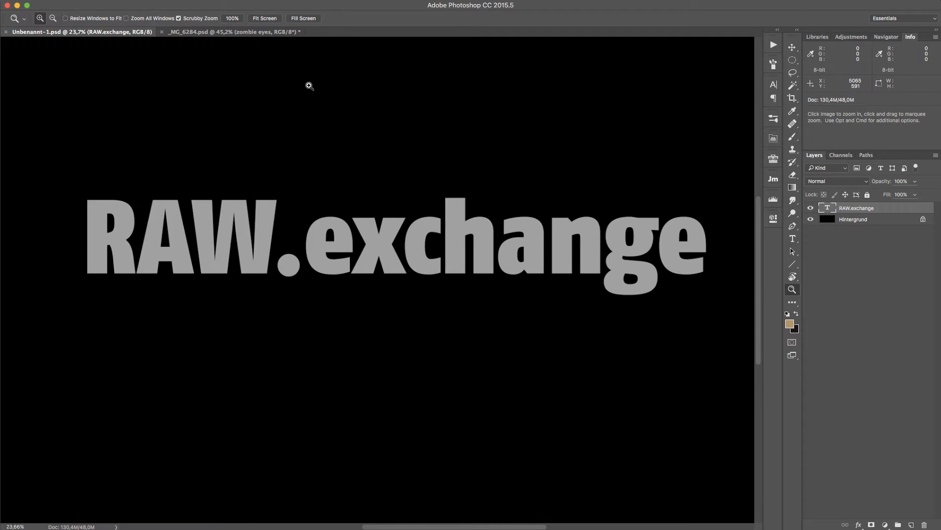
Switch to the _MG_6284.psd document and hide the zombie eyes group.
left_click(235, 32)
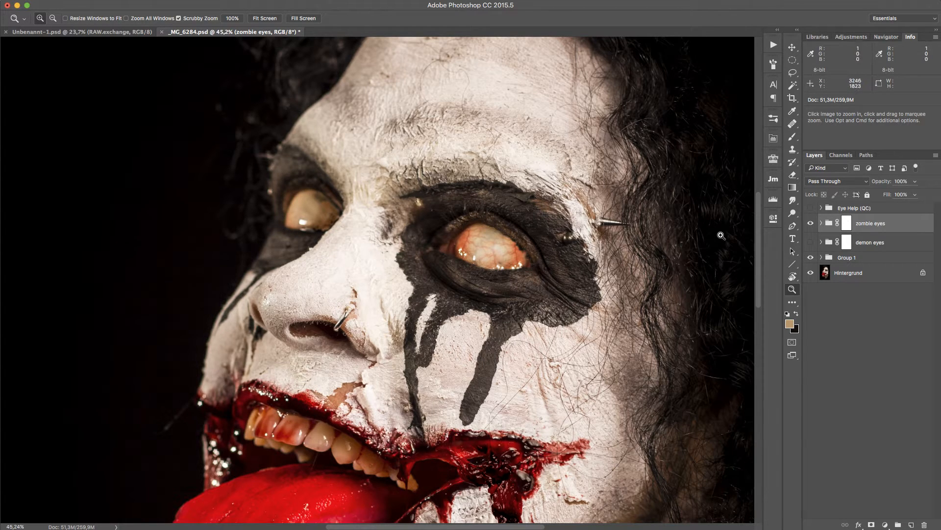
left_click(811, 224)
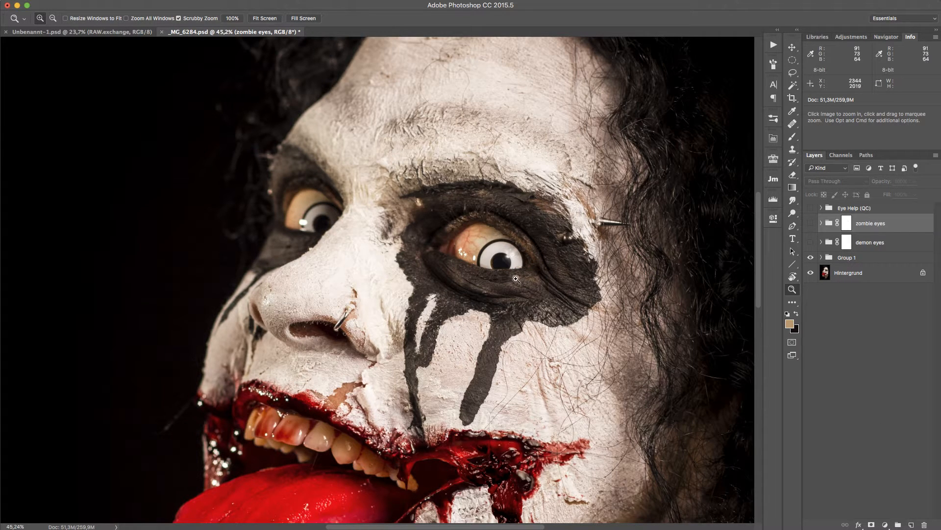
Create a new layer group and name it eyes.
left_click(899, 525)
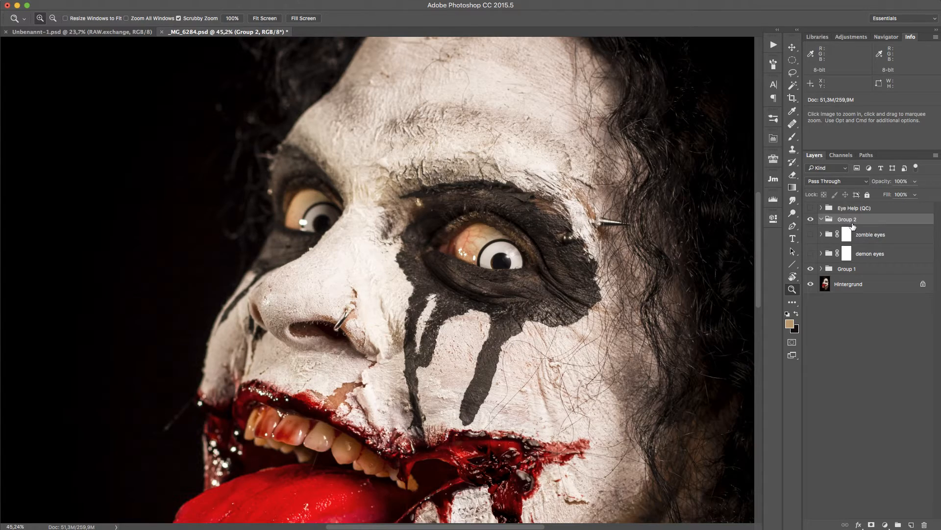
type("eyes")
key("Return")
Zoom into the right eye and draw a circular elliptical-marquee selection around the eyeball.
left_click_drag(502, 248, 541, 228)
key("m")
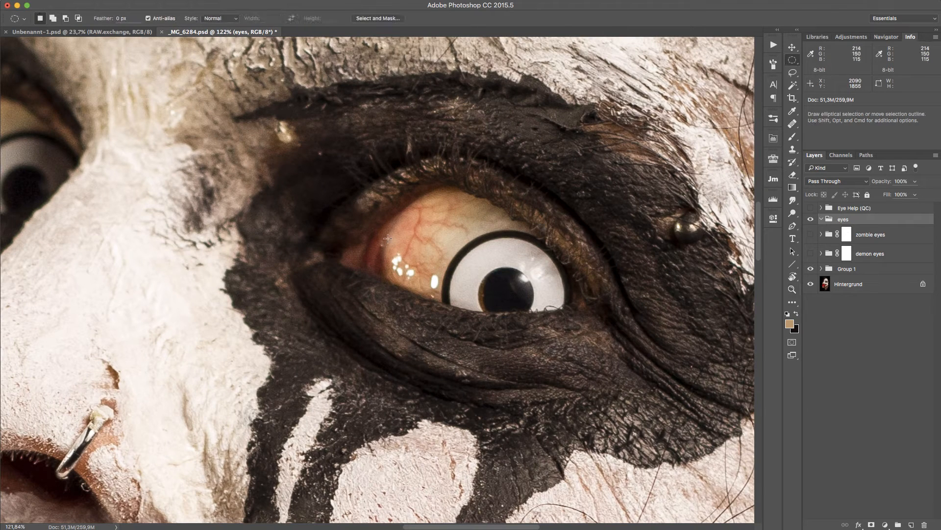
left_click_drag(428, 241, 528, 147)
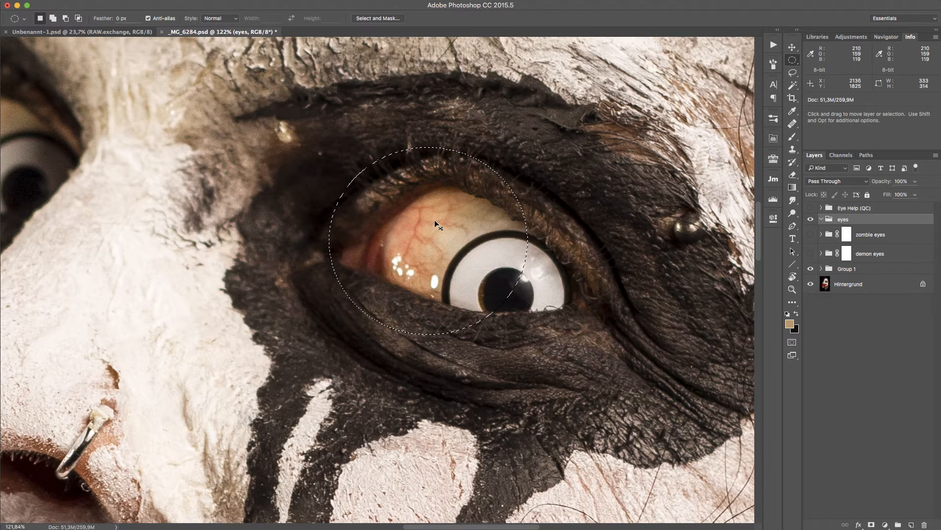
Copy the circular selection to a new layer and briefly view that layer on its own.
key("super+j")
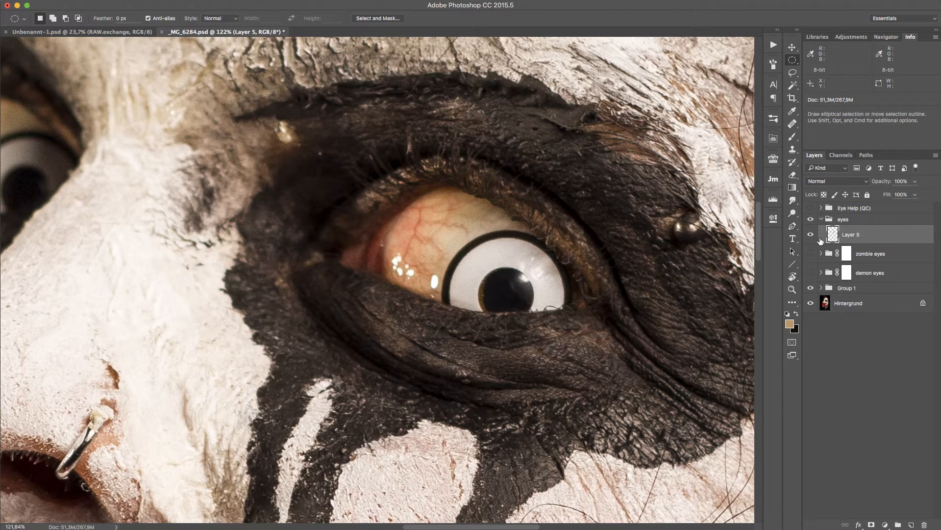
left_click(811, 235, "alt")
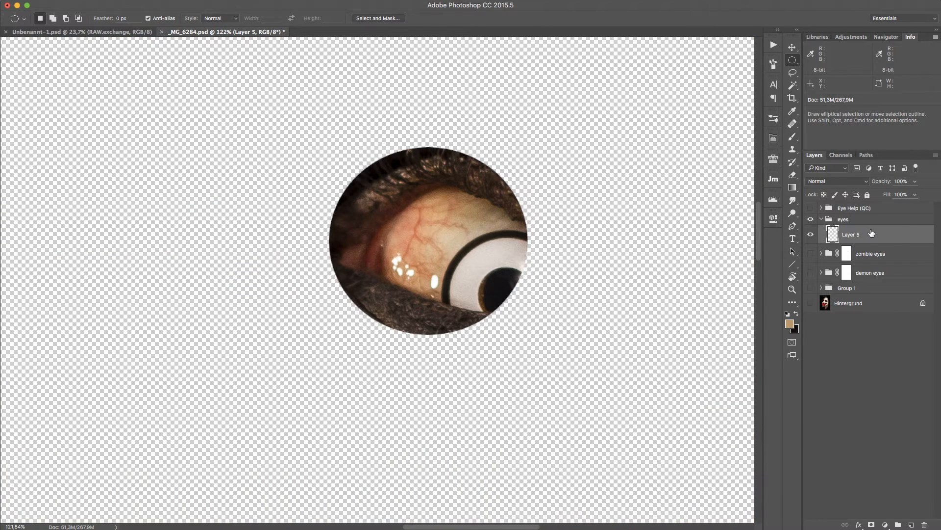
left_click(812, 236, "alt")
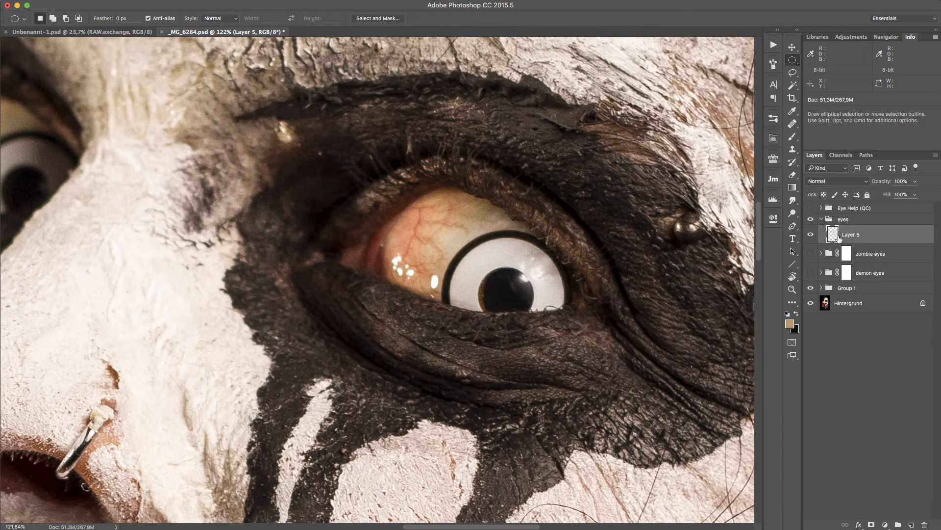
Free-transform the copied eye: flip it horizontally, rotate about 30°, set opacity to 69% and position it over the lens.
key("super+t")
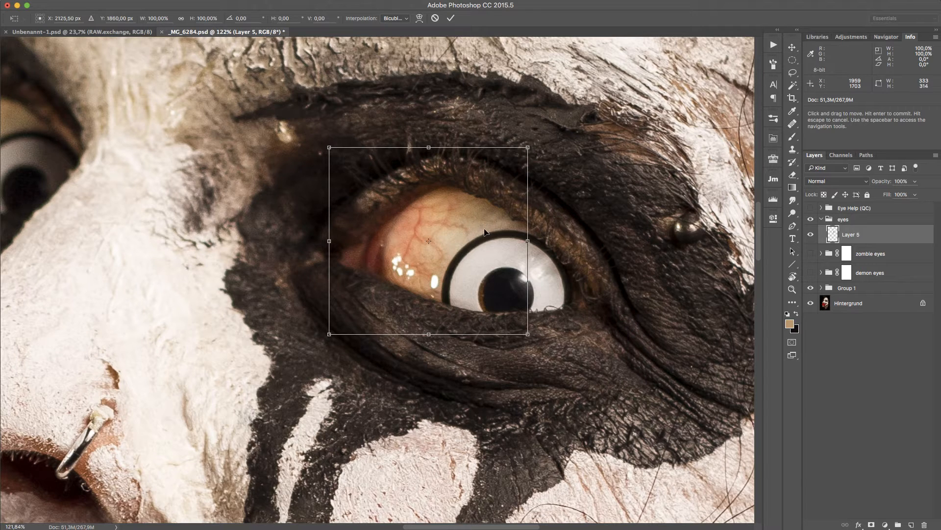
left_click_drag(485, 231, 577, 270)
right_click(530, 267)
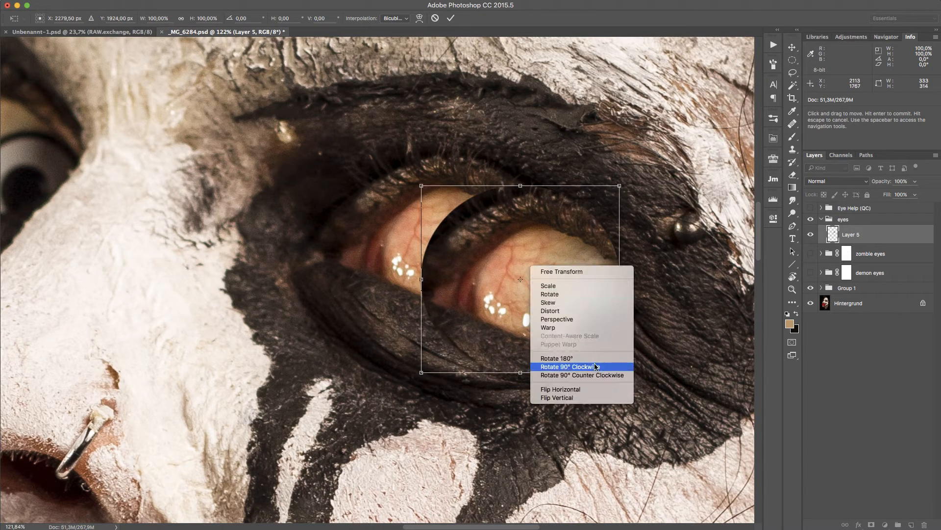
left_click(563, 389)
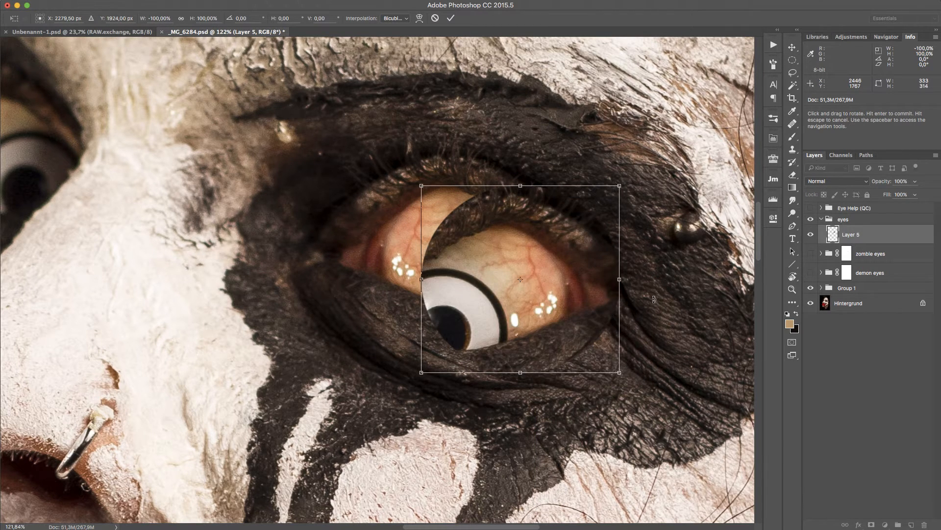
left_click_drag(654, 299, 632, 353)
left_click_drag(882, 181, 867, 181)
left_click_drag(571, 320, 518, 293)
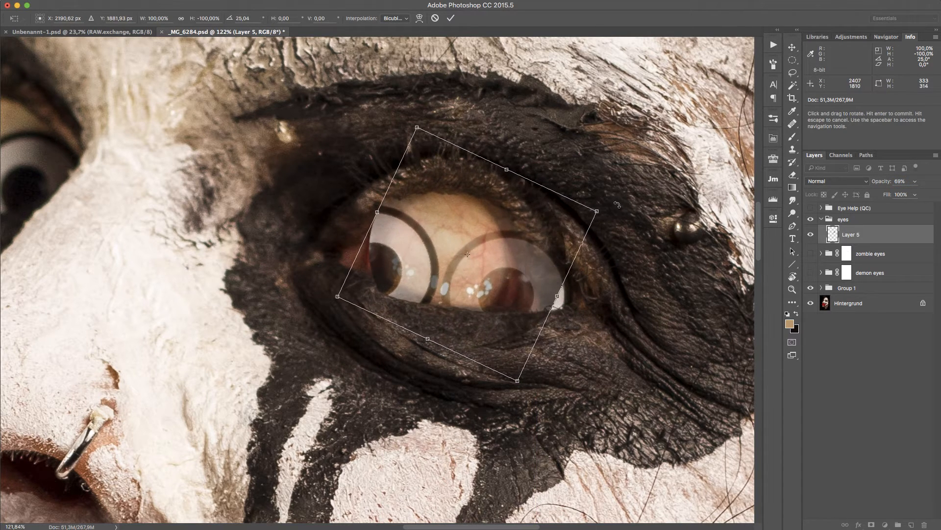
left_click_drag(619, 201, 622, 213)
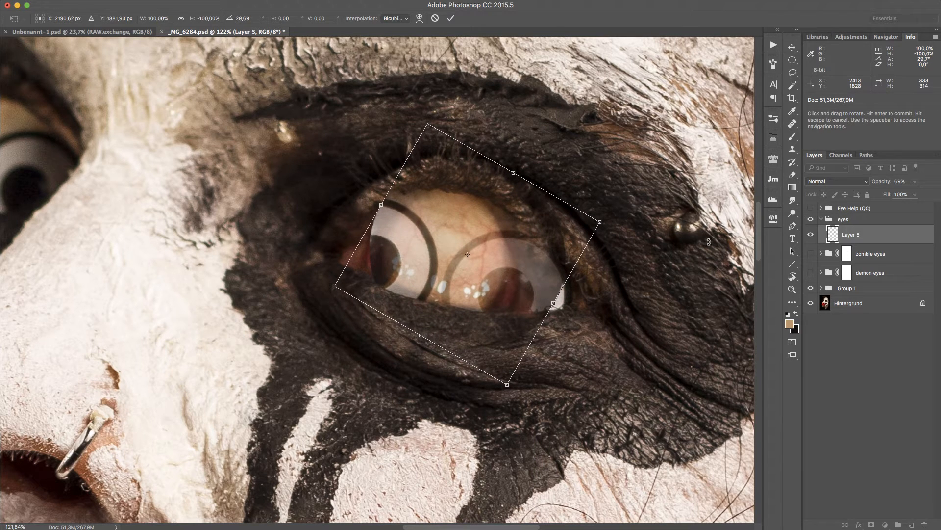
key("Return")
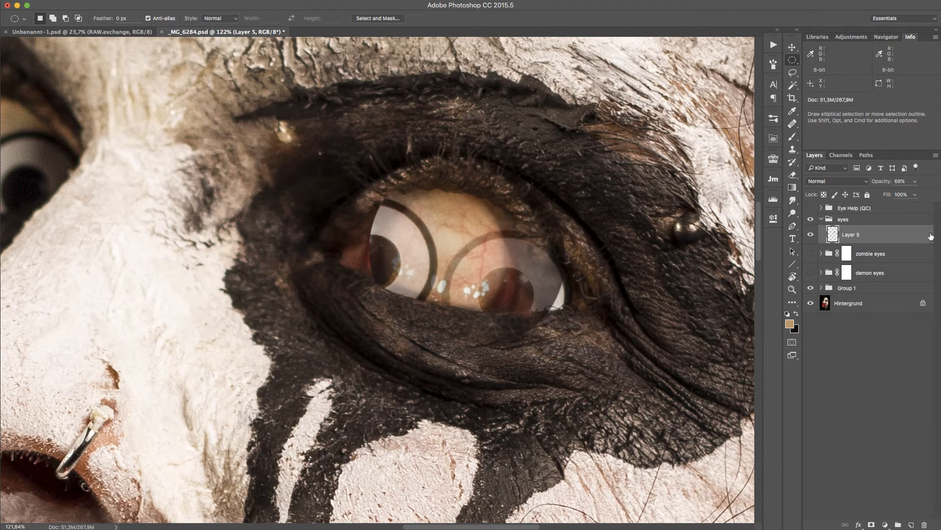
Duplicate the eye layer and shift the copy right, rotating it about -1.3°, then commit the transform.
key("super+j")
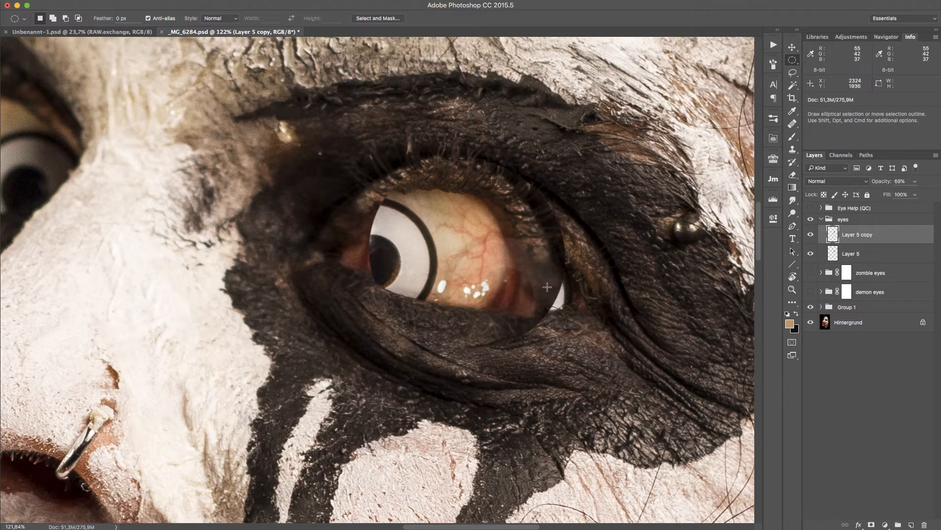
key("super+t")
left_click_drag(520, 302, 591, 327)
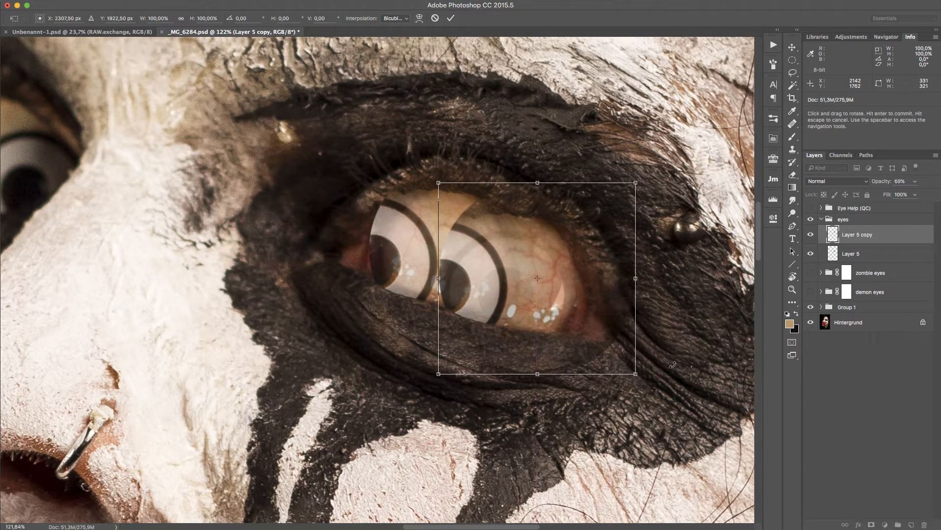
left_click_drag(667, 358, 668, 355)
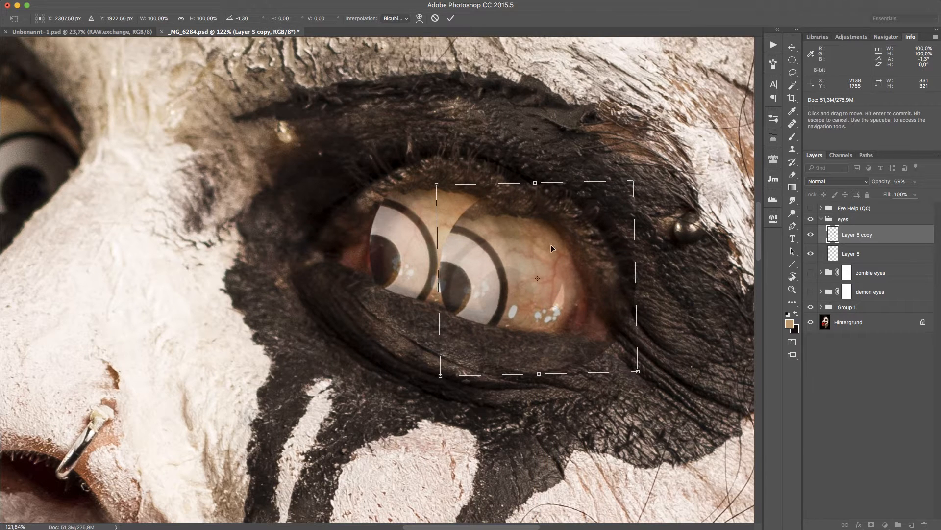
left_click_drag(529, 245, 527, 243)
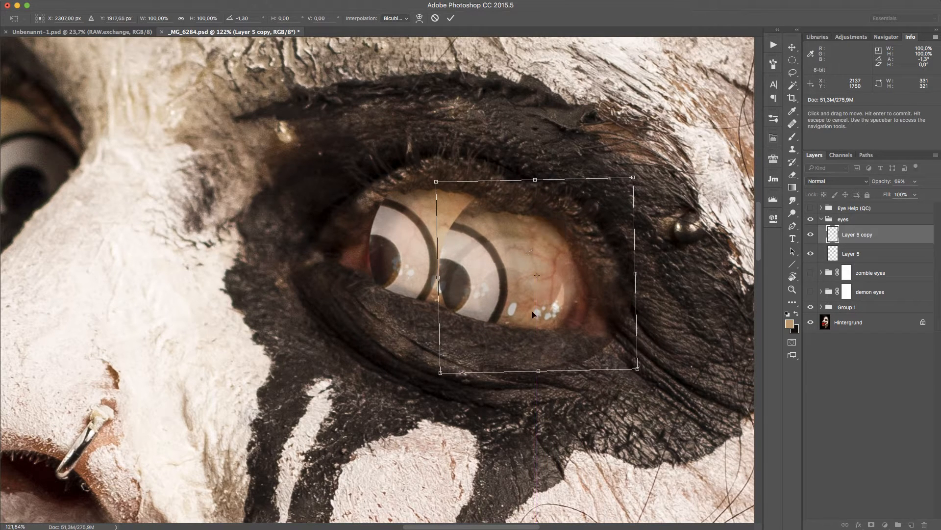
key("Return")
Hide Layer 5 copy, select Layer 5 and set its opacity to 100%.
key("m")
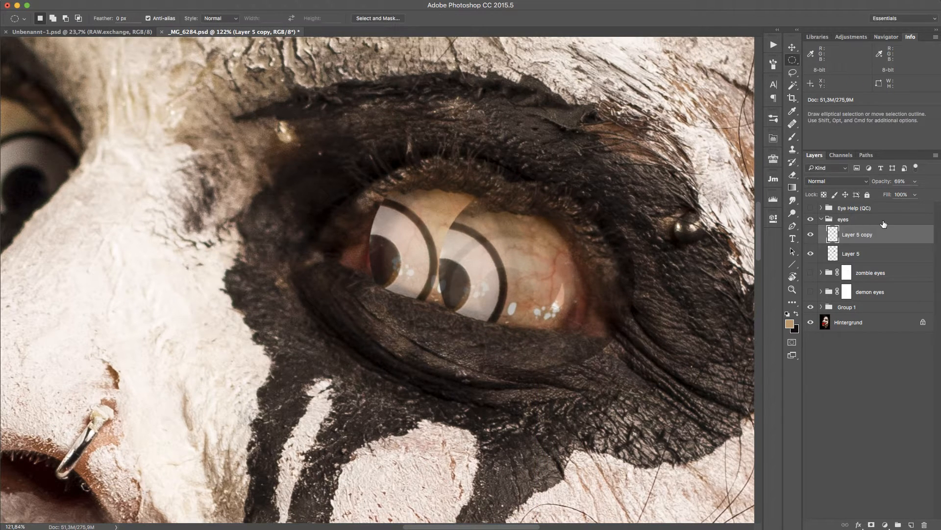
left_click(811, 235)
left_click(898, 256)
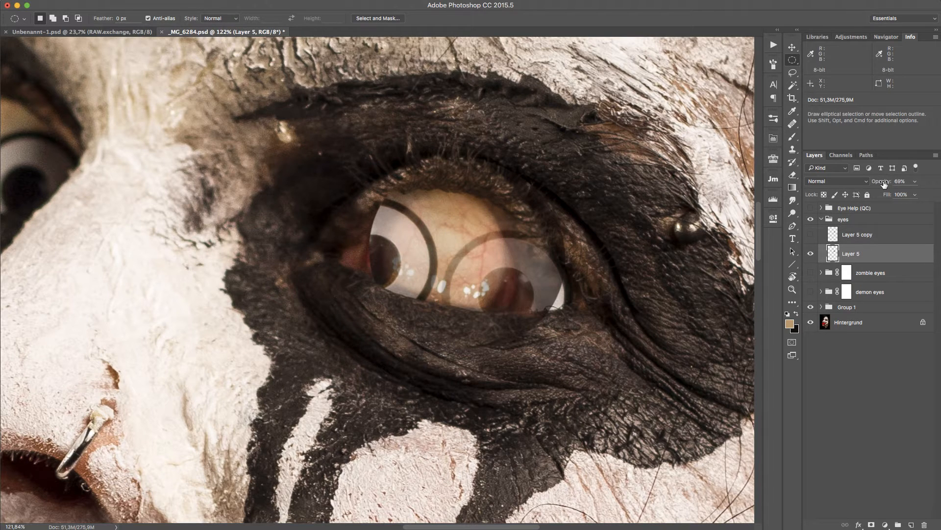
left_click_drag(884, 183, 901, 184)
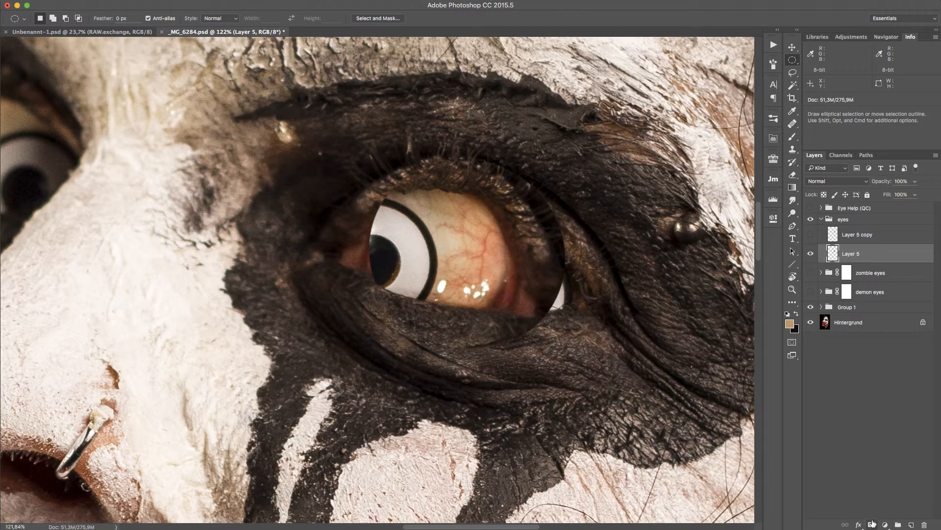
Add a black layer mask to Layer 5 and paint it at 98% flow to reveal veined eyeball over the lens.
left_click(871, 525, "alt")
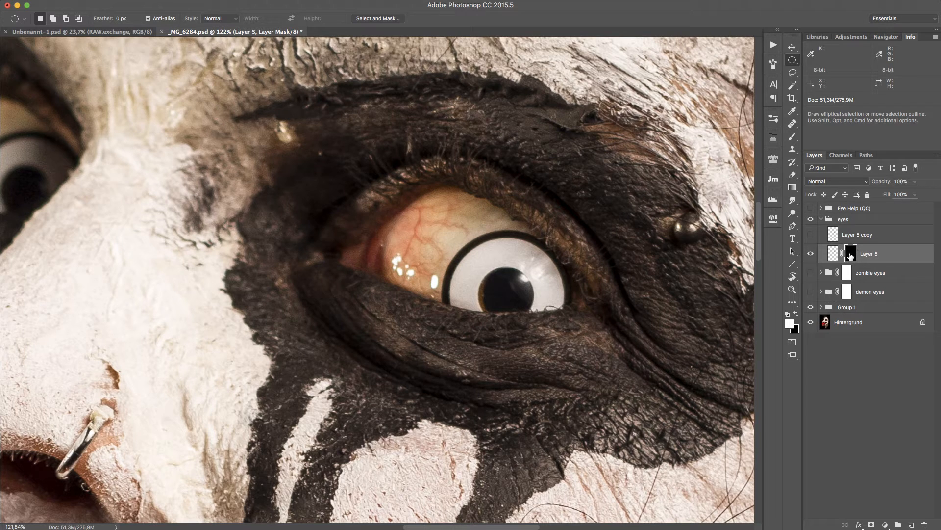
key("b")
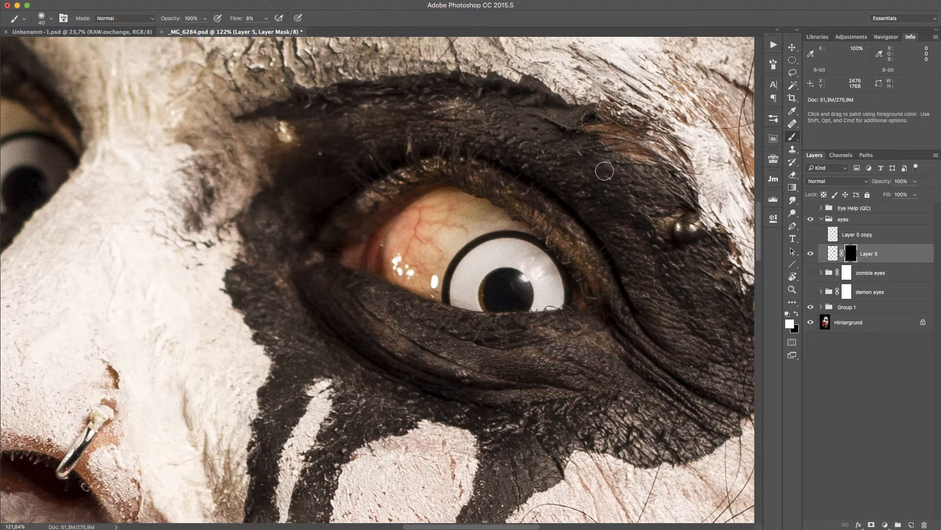
mouse_move(451, 270)
left_mouse_down()
mouse_move(469, 264)
mouse_move(510, 290)
left_mouse_up()
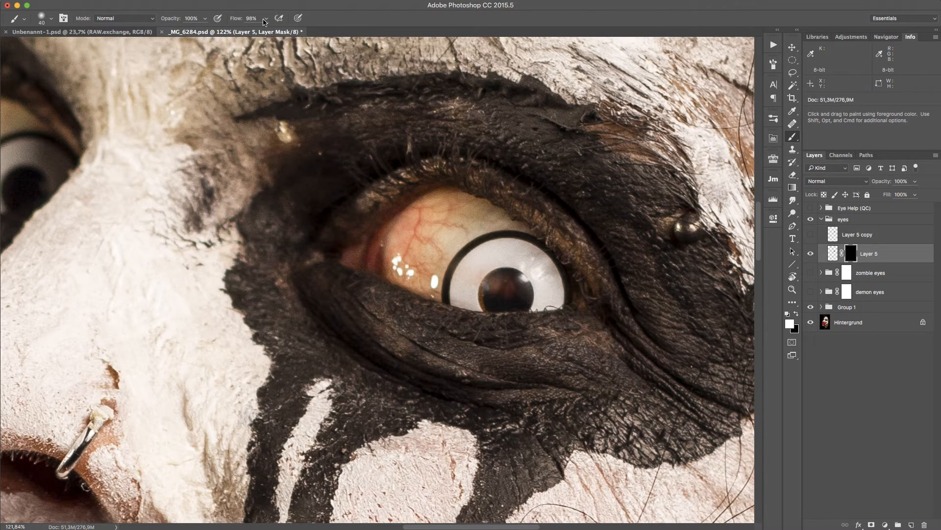
mouse_move(508, 290)
left_mouse_down()
mouse_move(480, 289)
mouse_move(500, 265)
mouse_move(481, 272)
mouse_move(475, 253)
mouse_move(452, 262)
mouse_move(460, 298)
mouse_move(445, 291)
mouse_move(507, 302)
mouse_move(504, 249)
mouse_move(491, 260)
mouse_move(475, 252)
mouse_move(494, 232)
mouse_move(459, 242)
mouse_move(501, 235)
mouse_move(529, 289)
left_mouse_up()
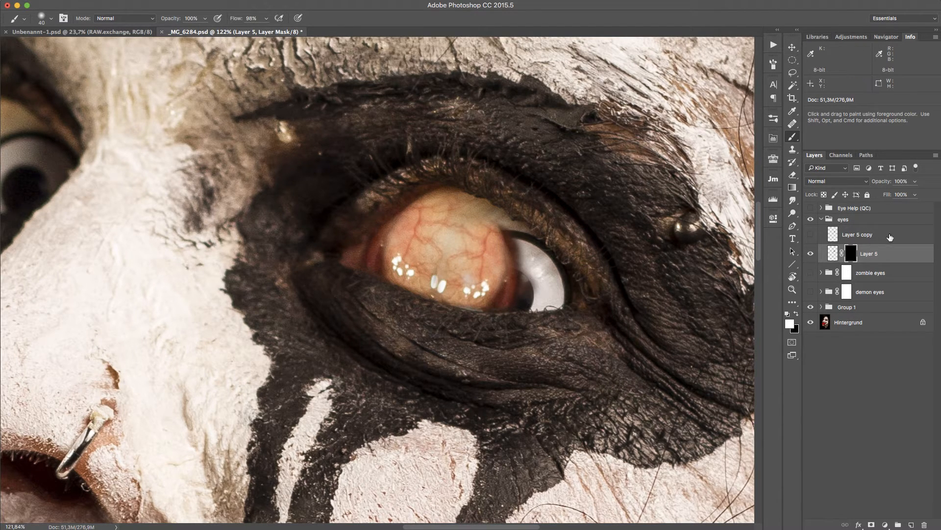
Show and select Layer 5 copy, set its opacity to 100% and add a black layer mask.
left_click(868, 238)
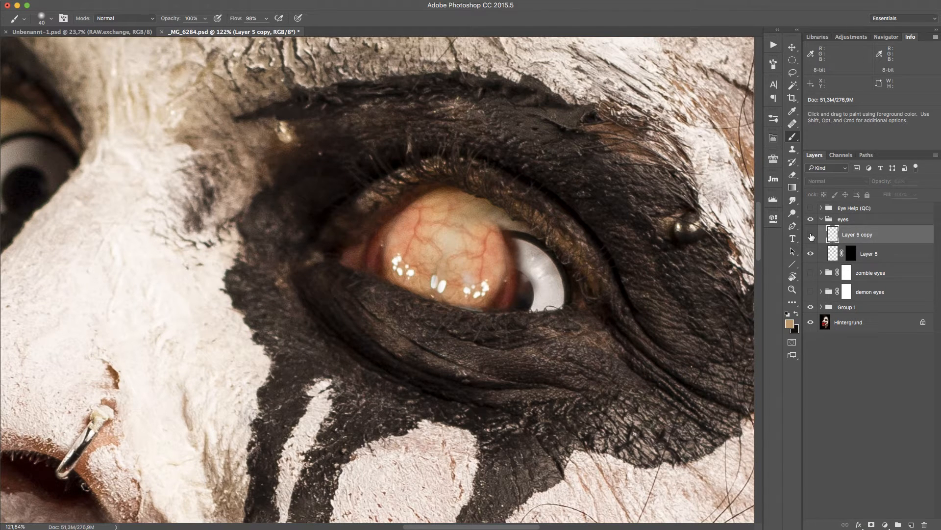
left_click(811, 235)
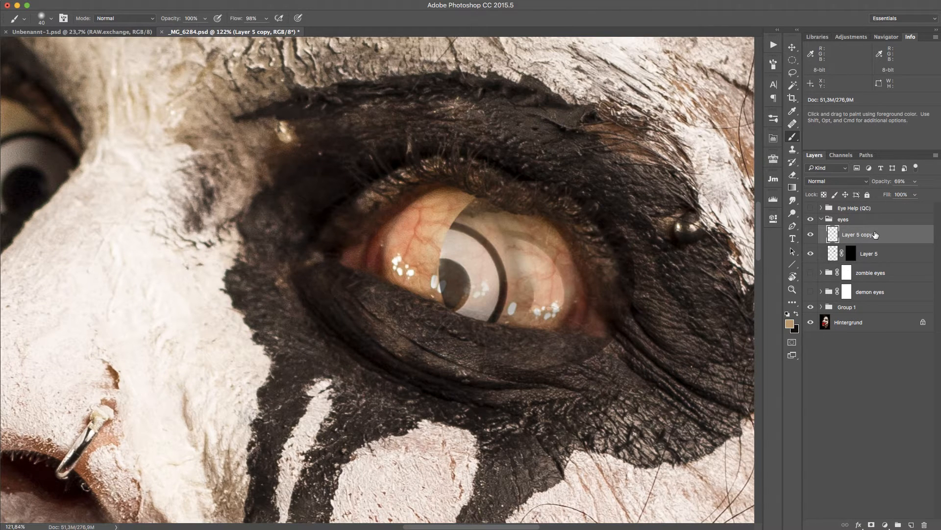
left_click_drag(934, 186, 936, 187)
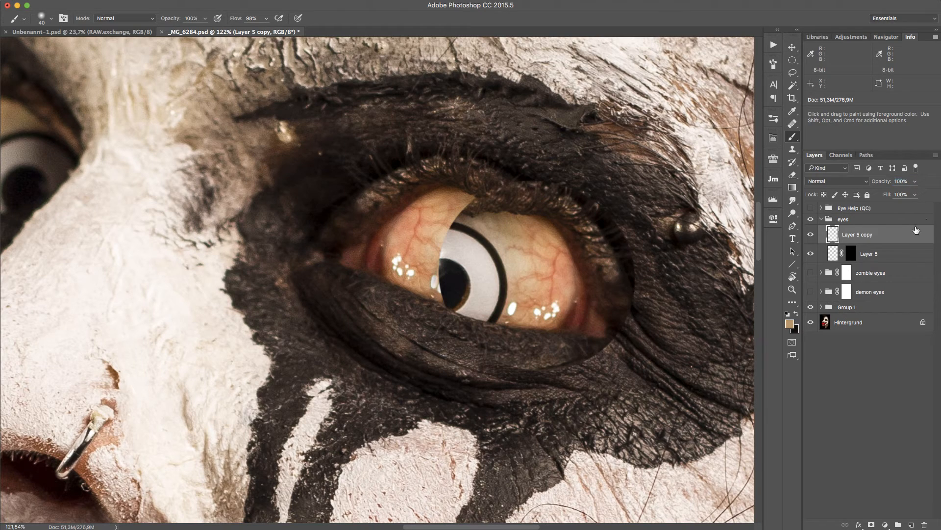
left_click(875, 524, "alt")
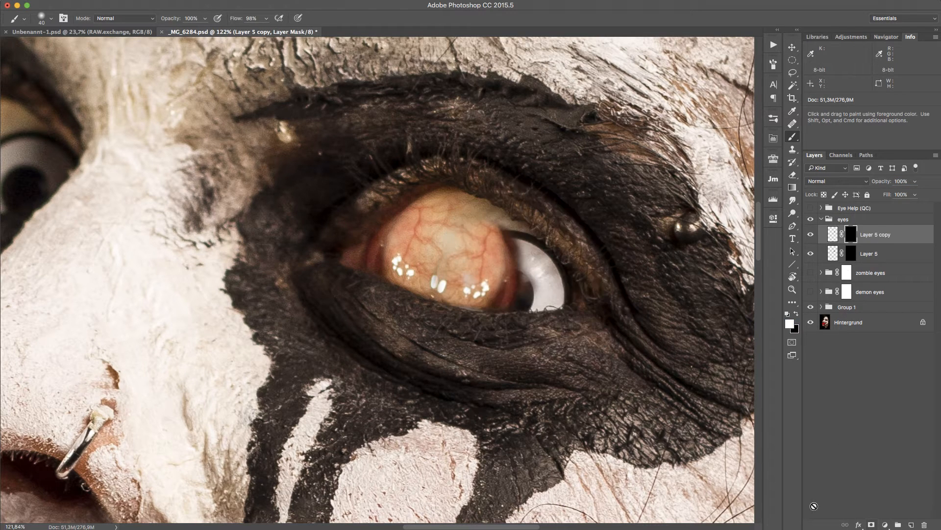
Paint white on the copy's mask to cover the remaining lens with veined eyeball, shrinking the brush to 20.
key("d")
mouse_move(546, 268)
left_mouse_down()
mouse_move(559, 289)
mouse_move(526, 234)
mouse_move(505, 238)
mouse_move(520, 247)
mouse_move(509, 258)
mouse_move(514, 272)
mouse_move(511, 231)
mouse_move(520, 276)
mouse_move(510, 270)
mouse_move(523, 286)
mouse_move(534, 276)
mouse_move(513, 301)
mouse_move(566, 284)
left_mouse_up()
mouse_move(567, 281)
left_mouse_down()
mouse_move(553, 300)
mouse_move(558, 253)
mouse_move(543, 284)
mouse_move(564, 260)
mouse_move(566, 269)
mouse_move(522, 278)
mouse_move(531, 235)
mouse_move(503, 241)
mouse_move(521, 284)
mouse_move(514, 270)
mouse_move(508, 302)
mouse_move(516, 262)
mouse_move(503, 244)
left_mouse_up()
key("bracketleft")
key("bracketleft")
key("bracketleft")
key("bracketleft")
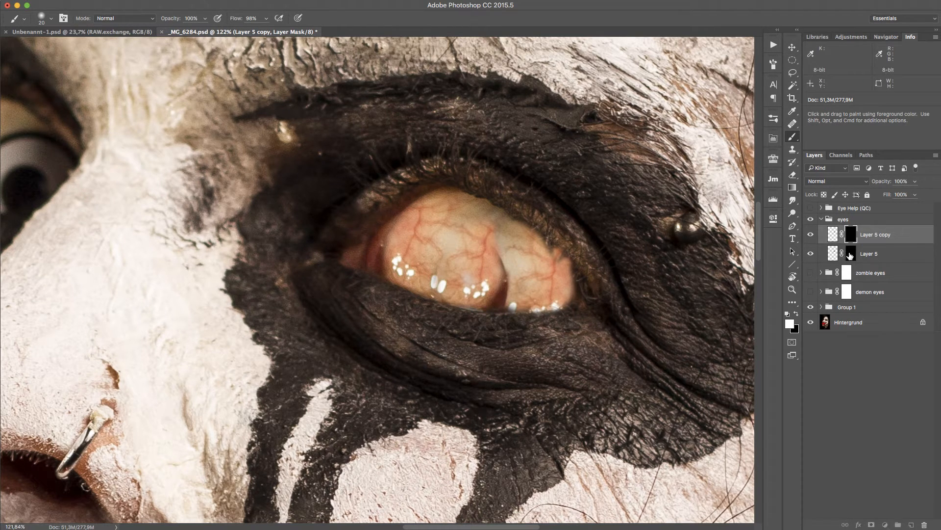
Touch up the masks of Layer 5 copy and Layer 5 along the lens edge with the smaller brush.
left_click(850, 253)
left_click(850, 235)
left_click_drag(504, 279, 499, 258)
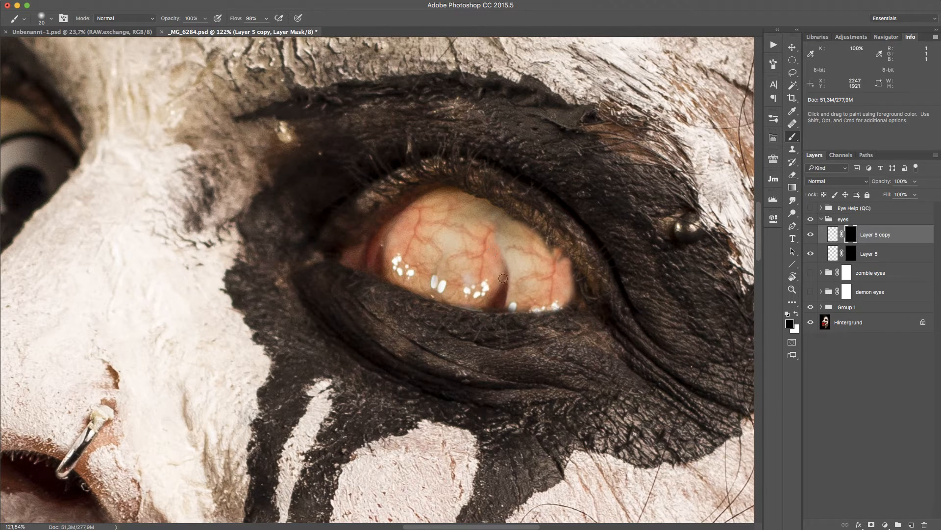
left_click(851, 253)
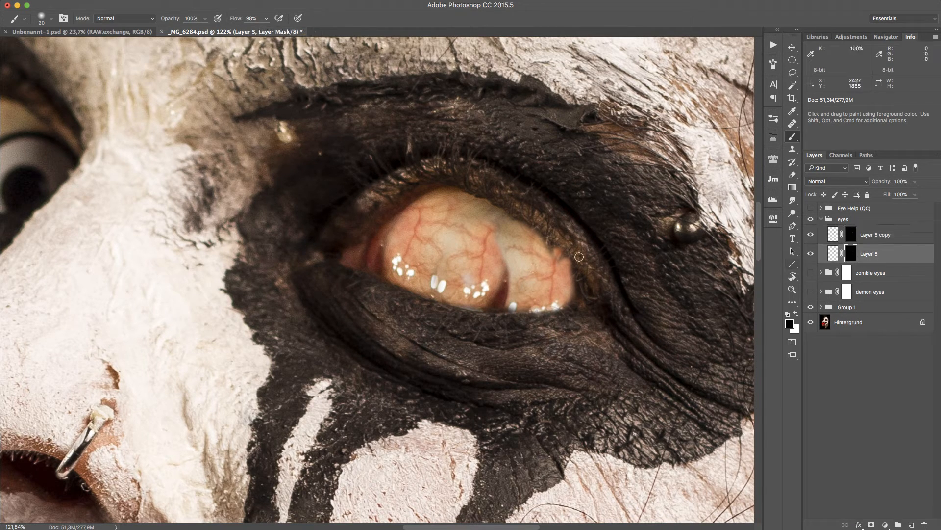
mouse_move(498, 295)
left_mouse_down()
mouse_move(503, 255)
mouse_move(498, 297)
left_mouse_up()
Duplicate Layer 5 copy and move the new copy down and left over the lens.
key("x")
left_click(906, 239)
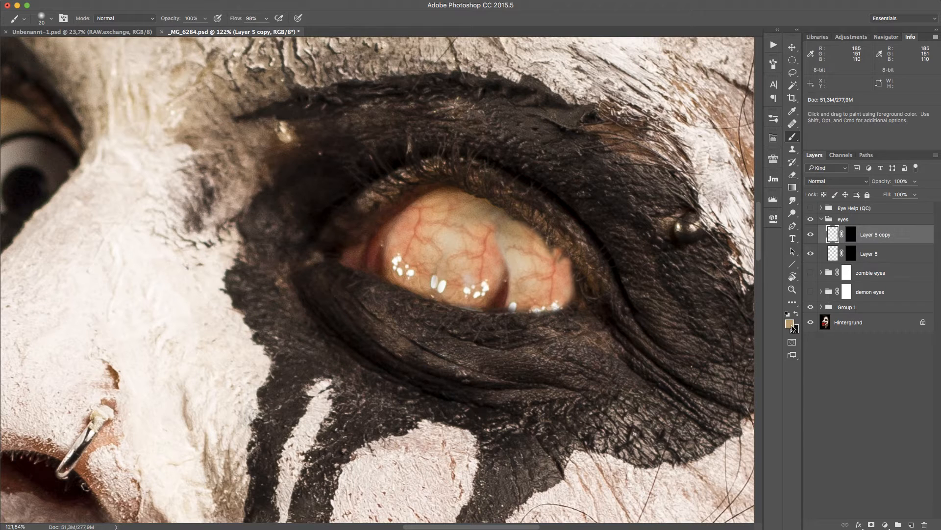
key("super+j")
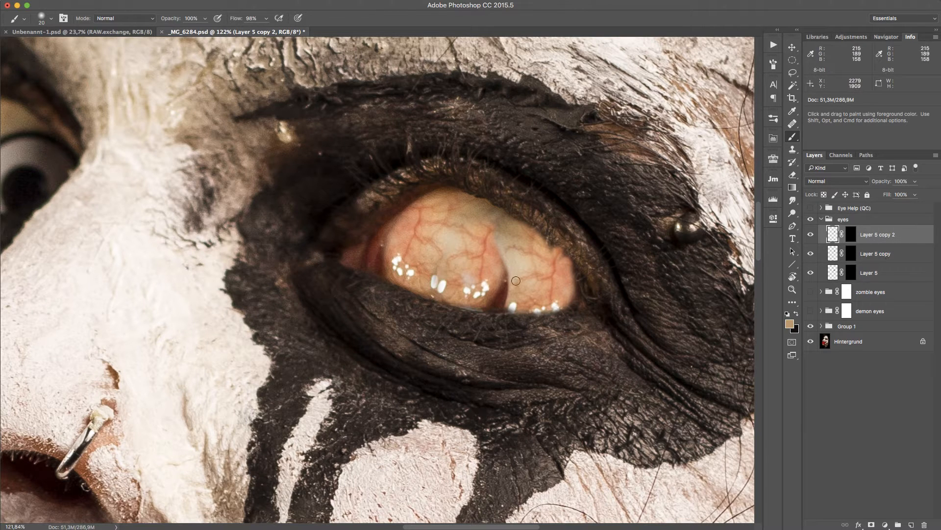
key("v")
mouse_move(510, 282)
left_mouse_down()
mouse_move(518, 309)
mouse_move(487, 311)
mouse_move(467, 298)
left_mouse_up()
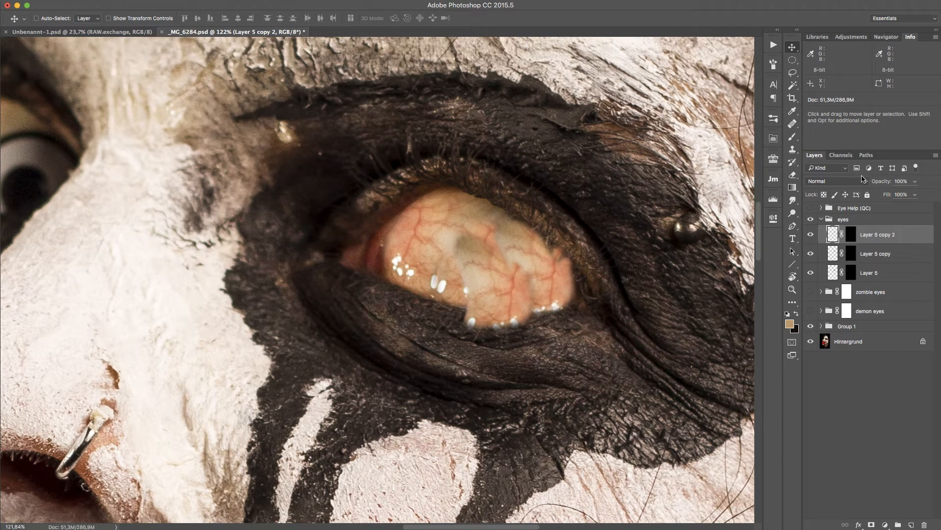
Paint white on Layer 5 copy 2's mask to cover the remaining lens edge under the eyeball.
key("b")
left_click_drag(455, 328, 559, 323)
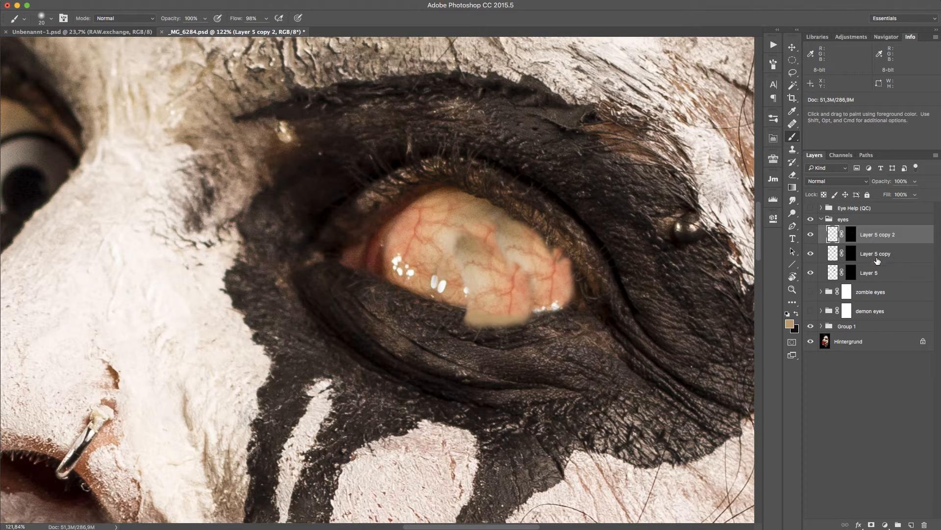
left_click(854, 236)
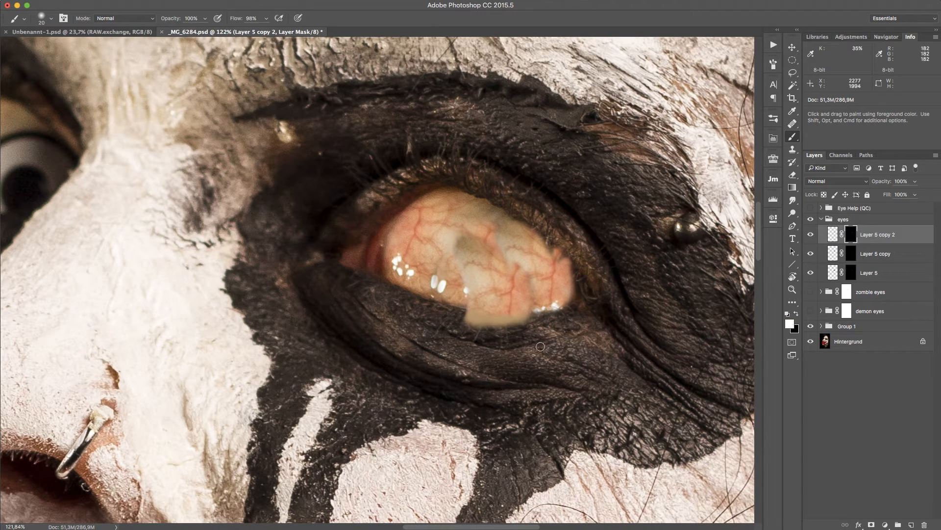
mouse_move(505, 336)
left_mouse_down()
mouse_move(522, 317)
mouse_move(458, 313)
mouse_move(500, 319)
left_mouse_up()
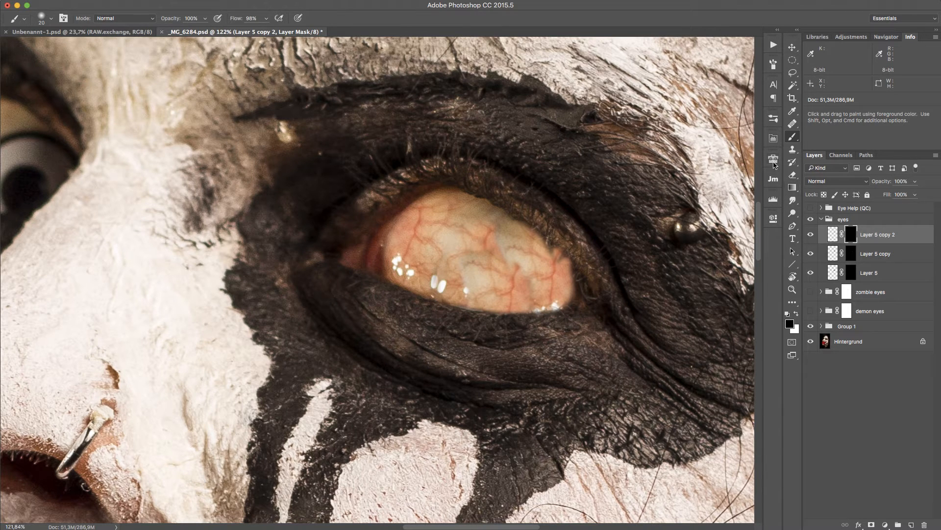
left_click(774, 159)
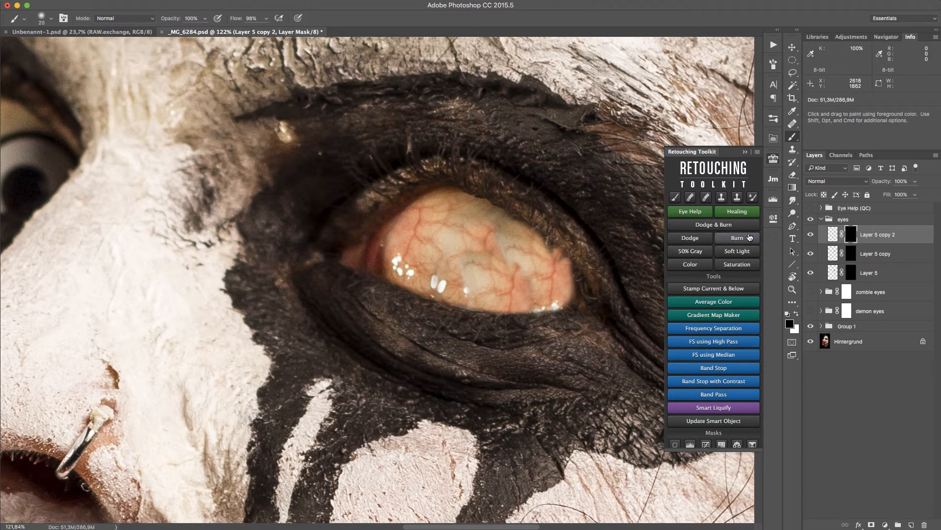
left_click(873, 393)
left_click(774, 159)
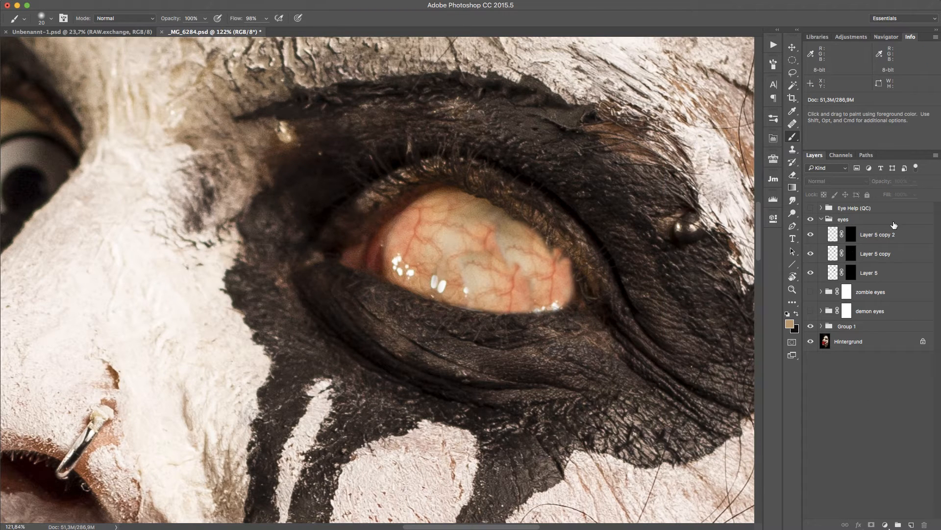
Add a new layer above the Eye Help (QC) group and fill it with white.
left_click(894, 212)
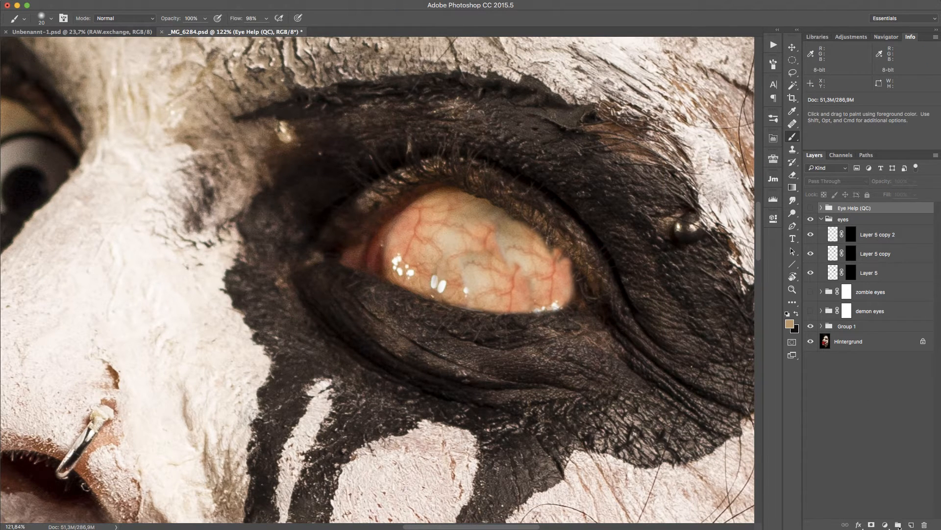
left_click(912, 525)
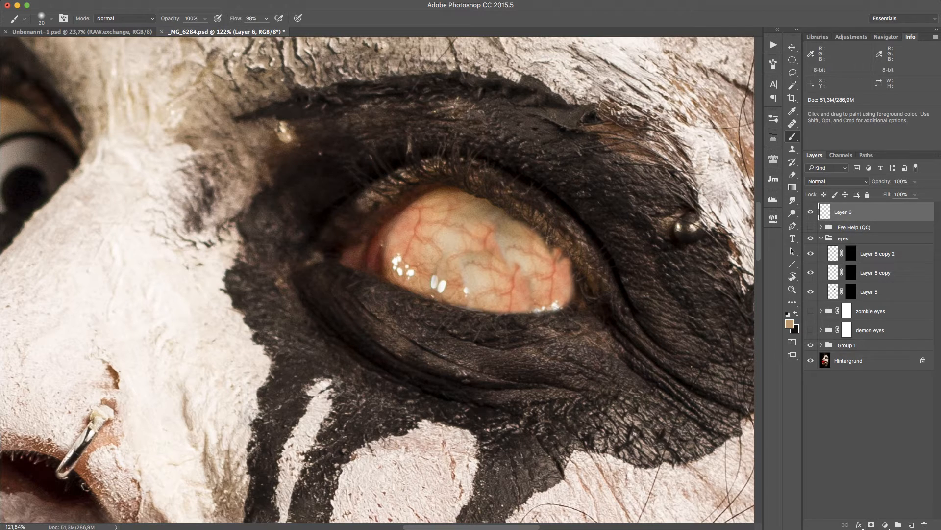
key("alt+BackSpace")
key("super+i")
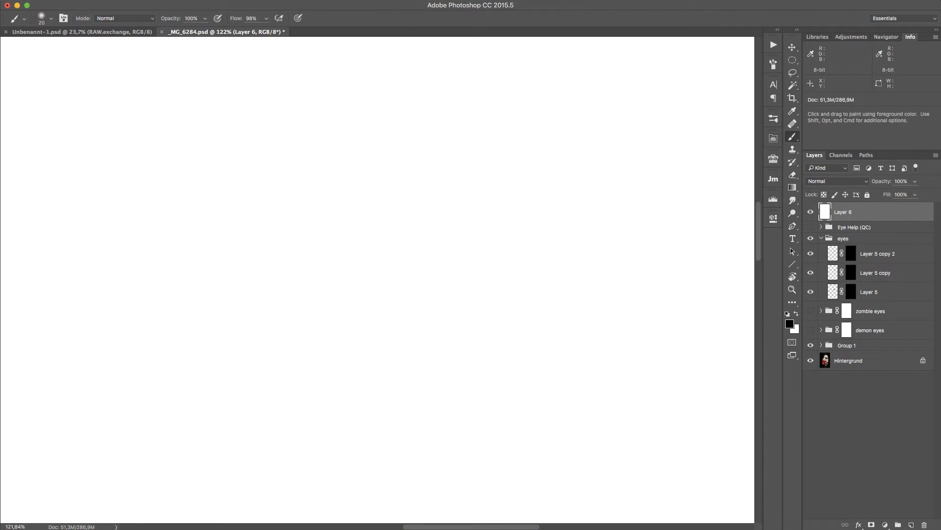
Set the white layer's blend mode to Color to view the image in grayscale.
left_click(848, 182)
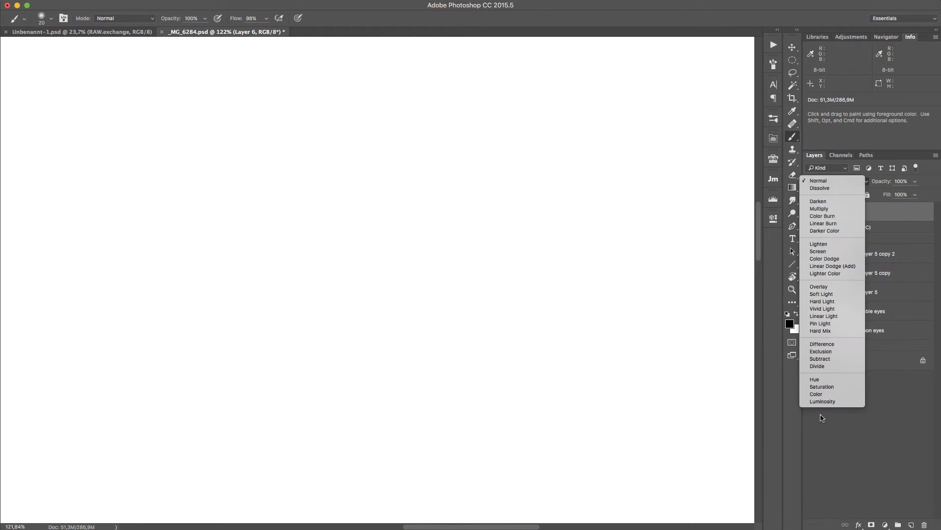
left_click(824, 402)
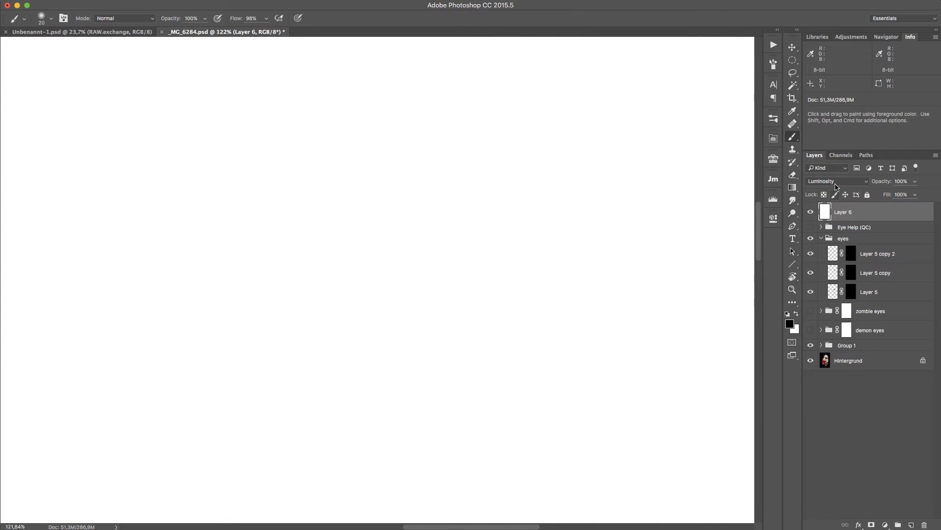
left_click(837, 185)
left_click(834, 173)
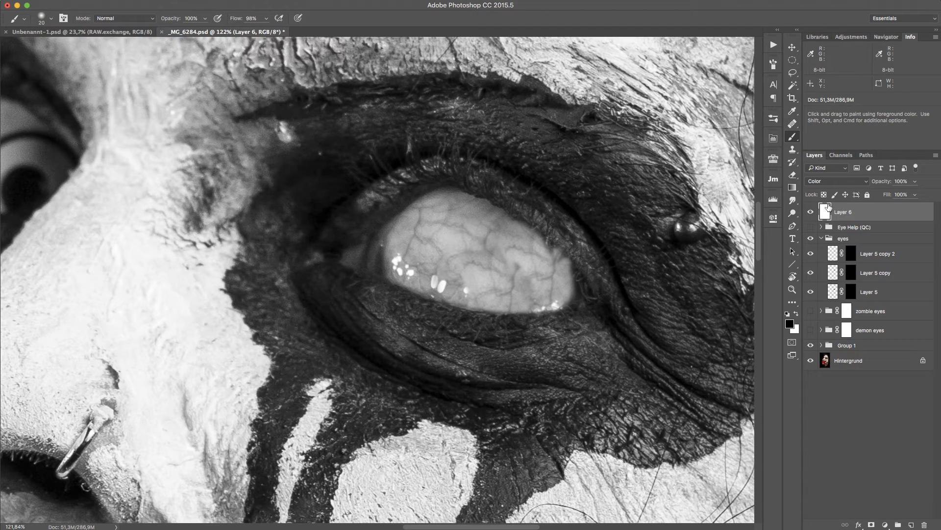
Create a Dodge & Burn group with Dodge and Burn layers above the eyes group using the Retouching Toolkit.
left_click(811, 211)
left_click(811, 212)
left_click(890, 239)
left_click(773, 158)
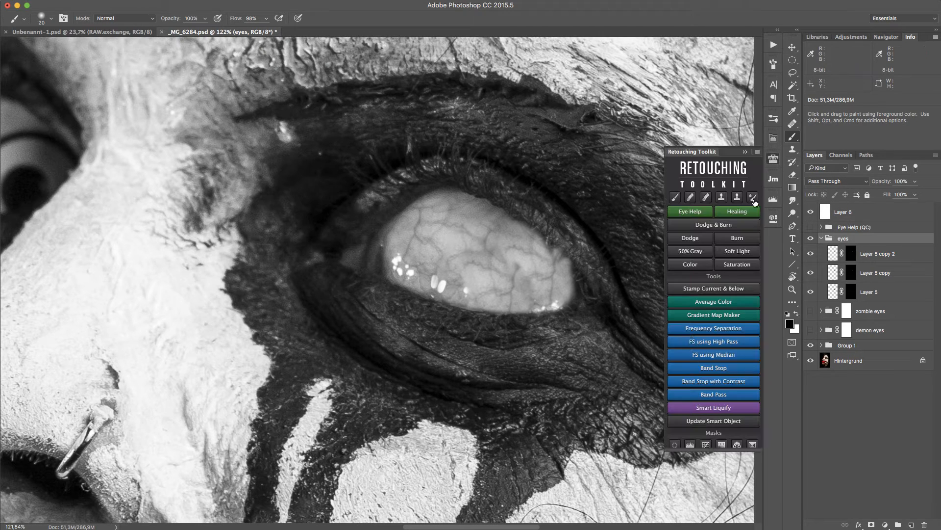
left_click(715, 225)
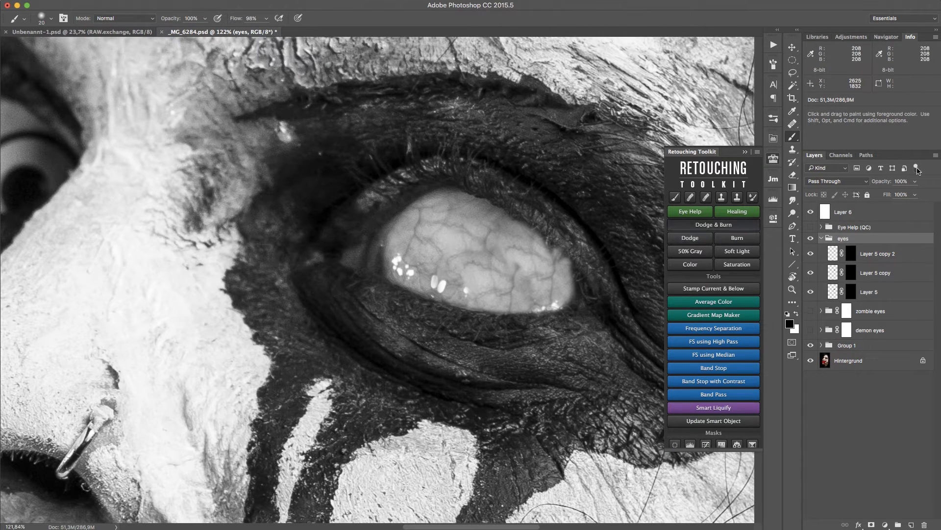
left_click(773, 158)
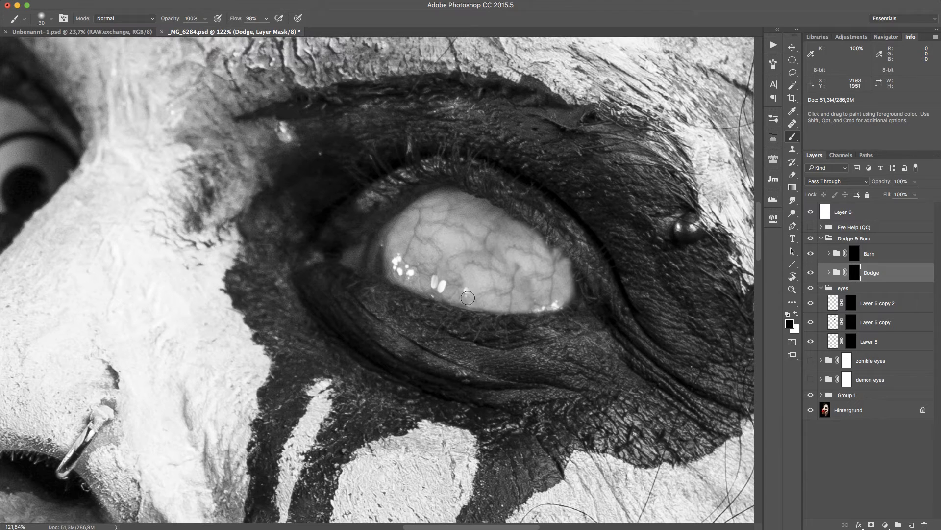
Set the brush flow to 4% and paint white on the Dodge mask to brighten the eyeball.
key("bracketright")
left_click(258, 18)
type("4")
type("x")
mouse_move(531, 300)
left_mouse_down()
mouse_move(521, 269)
mouse_move(538, 324)
mouse_move(512, 257)
mouse_move(499, 255)
mouse_move(507, 271)
mouse_move(486, 257)
mouse_move(480, 240)
mouse_move(509, 246)
mouse_move(499, 238)
mouse_move(507, 230)
mouse_move(486, 262)
mouse_move(499, 259)
mouse_move(485, 252)
mouse_move(476, 260)
mouse_move(489, 245)
mouse_move(496, 261)
mouse_move(449, 253)
mouse_move(508, 258)
left_mouse_up()
mouse_move(521, 291)
left_mouse_down()
mouse_move(490, 262)
mouse_move(452, 273)
mouse_move(457, 294)
left_mouse_up()
mouse_move(501, 262)
left_mouse_down()
mouse_move(490, 250)
mouse_move(479, 259)
left_mouse_up()
mouse_move(479, 259)
left_mouse_down()
mouse_move(493, 256)
mouse_move(508, 295)
mouse_move(538, 300)
left_mouse_up()
mouse_move(505, 249)
left_mouse_down()
mouse_move(471, 218)
mouse_move(506, 225)
mouse_move(482, 250)
mouse_move(449, 259)
mouse_move(464, 249)
mouse_move(443, 251)
mouse_move(415, 230)
mouse_move(464, 291)
left_mouse_up()
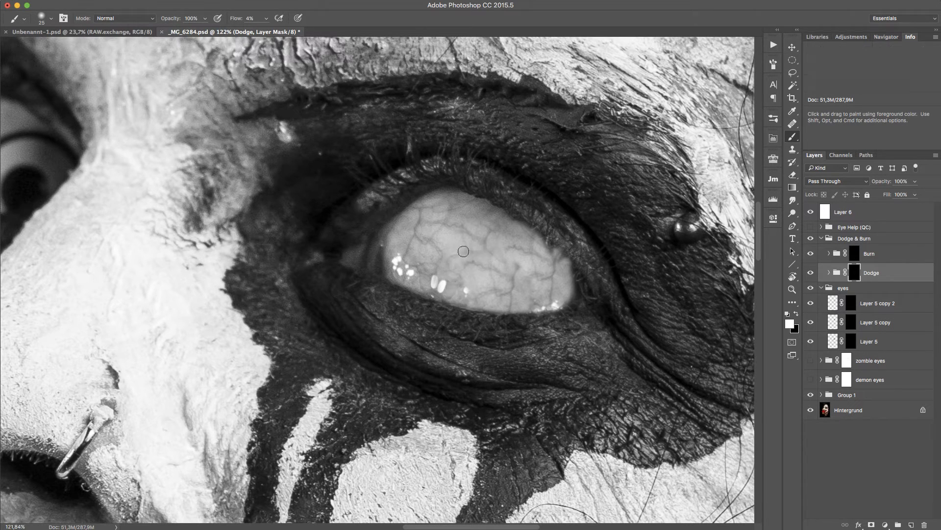
left_click_drag(464, 251, 442, 255)
mouse_move(501, 245)
left_mouse_down()
mouse_move(471, 251)
mouse_move(518, 292)
mouse_move(527, 282)
left_mouse_up()
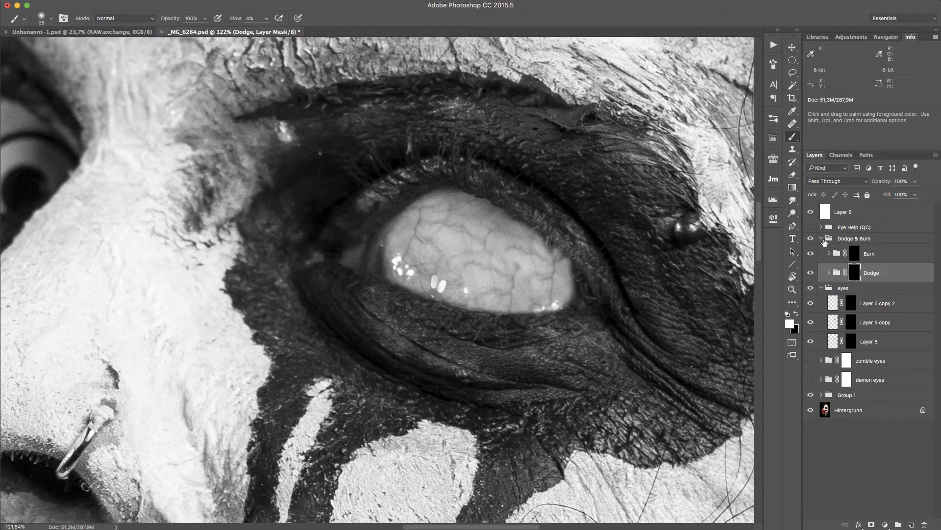
Enlarge the brush to 45 and paint white on the Burn mask to darken the eyeball's edges.
left_click(811, 239)
left_click(856, 254)
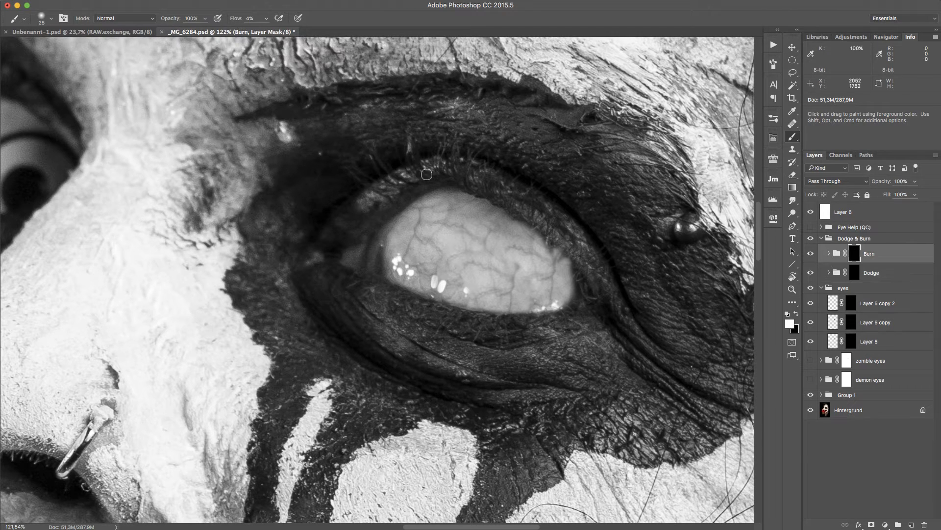
key("]")
mouse_move(498, 302)
left_mouse_down()
mouse_move(487, 301)
mouse_move(504, 310)
mouse_move(538, 302)
mouse_move(562, 278)
mouse_move(549, 276)
left_mouse_up()
key("]")
key("]")
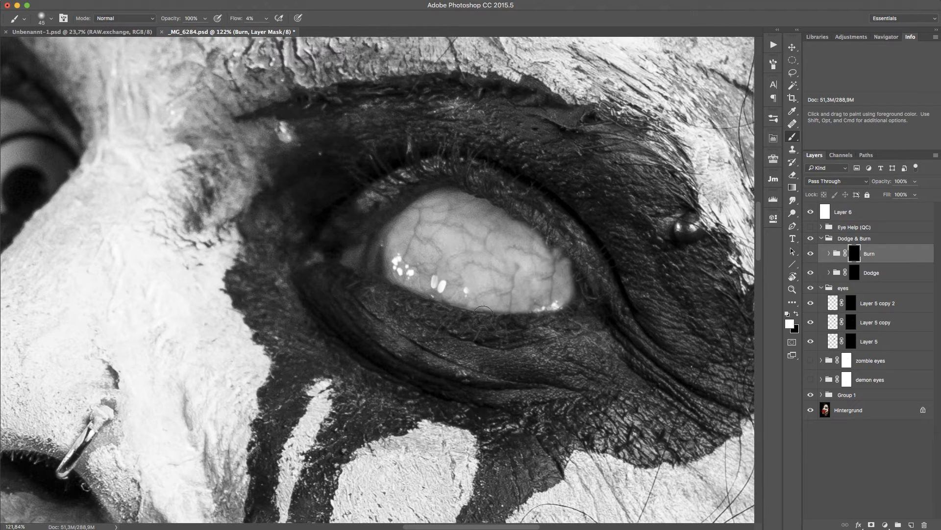
left_click_drag(466, 311, 411, 281)
mouse_move(402, 219)
left_mouse_down()
mouse_move(393, 242)
mouse_move(397, 217)
mouse_move(407, 283)
left_mouse_up()
mouse_move(416, 195)
left_mouse_down()
mouse_move(393, 233)
mouse_move(411, 282)
mouse_move(441, 181)
mouse_move(383, 286)
mouse_move(516, 320)
left_mouse_up()
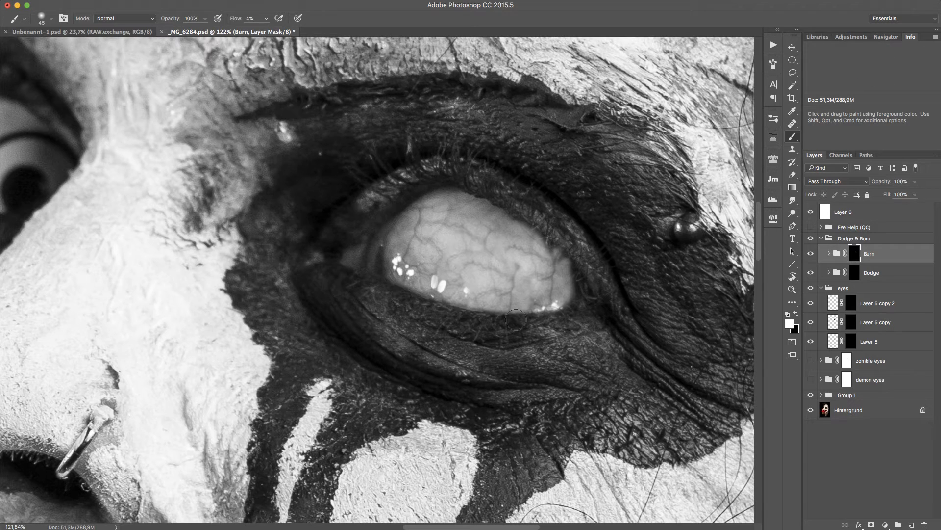
mouse_move(536, 215)
left_mouse_down()
mouse_move(559, 279)
mouse_move(509, 318)
mouse_move(544, 252)
mouse_move(542, 262)
mouse_move(563, 255)
mouse_move(578, 280)
left_mouse_up()
mouse_move(527, 301)
left_mouse_down()
mouse_move(513, 307)
mouse_move(576, 254)
left_mouse_up()
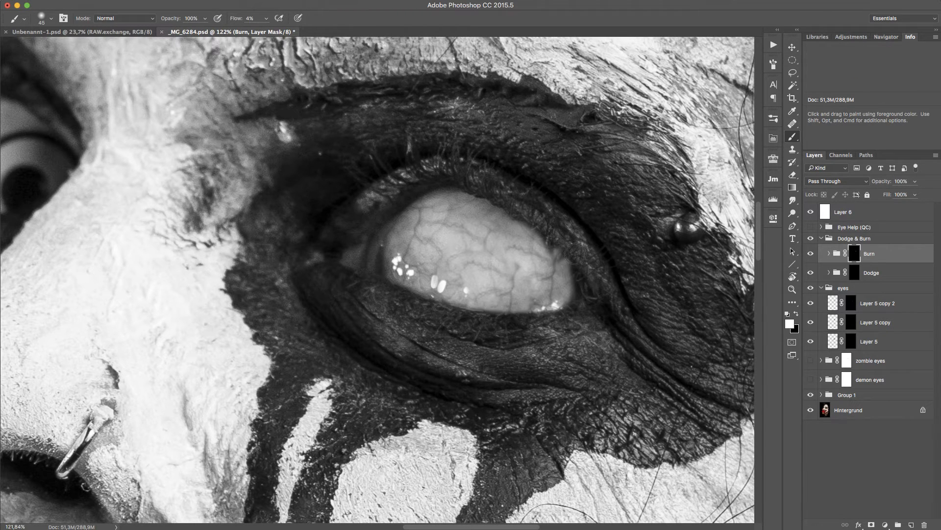
mouse_move(474, 177)
left_mouse_down()
mouse_move(396, 209)
mouse_move(397, 194)
mouse_move(399, 266)
mouse_move(520, 317)
left_mouse_up()
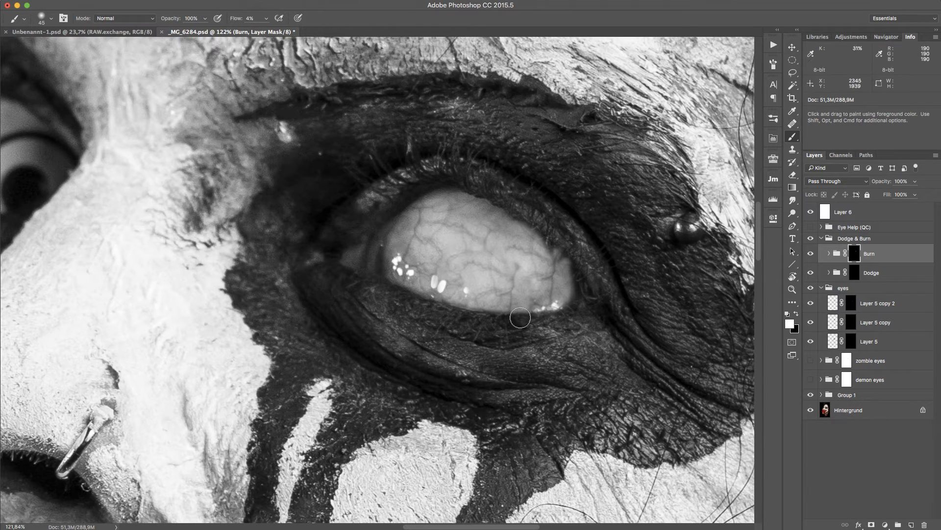
left_click_drag(556, 284, 559, 235)
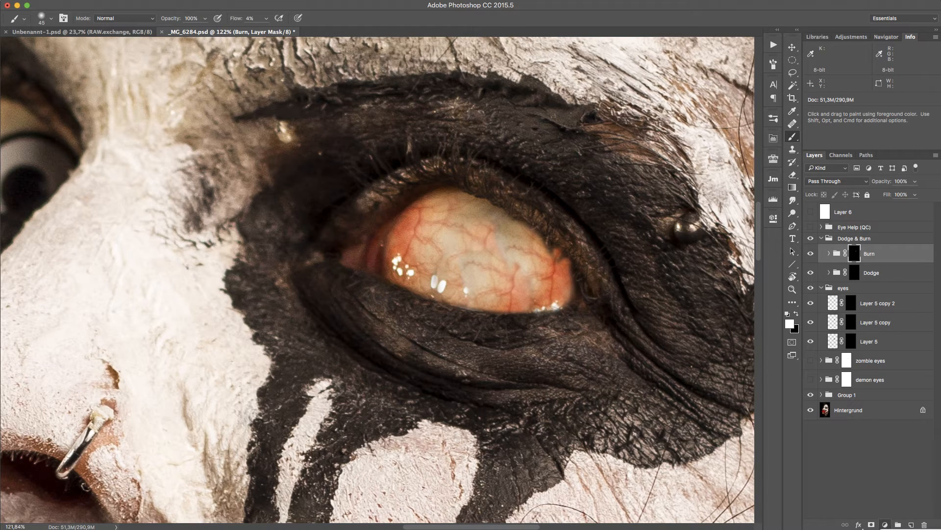
Add a Hue/Saturation adjustment layer above the dodge and burn layers and set saturation to -100.
left_click(910, 528)
left_click(677, 294)
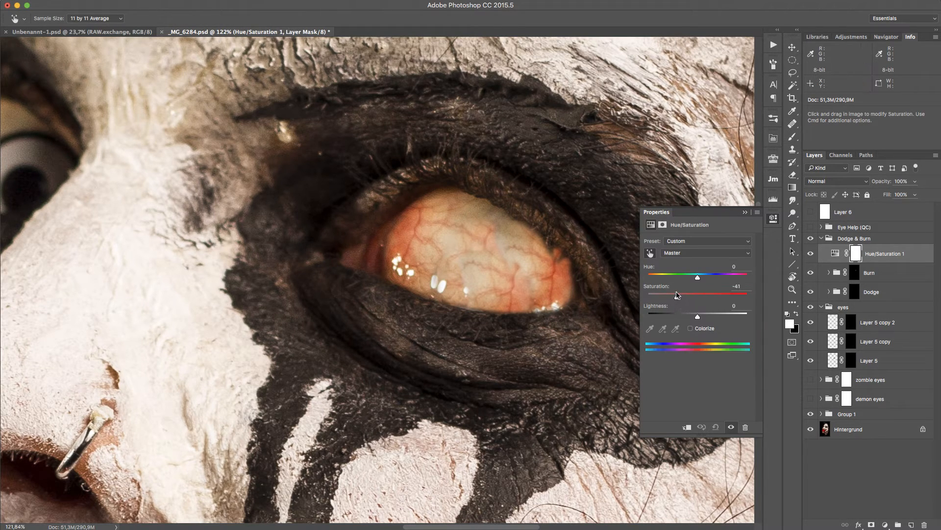
left_click_drag(667, 295, 648, 297)
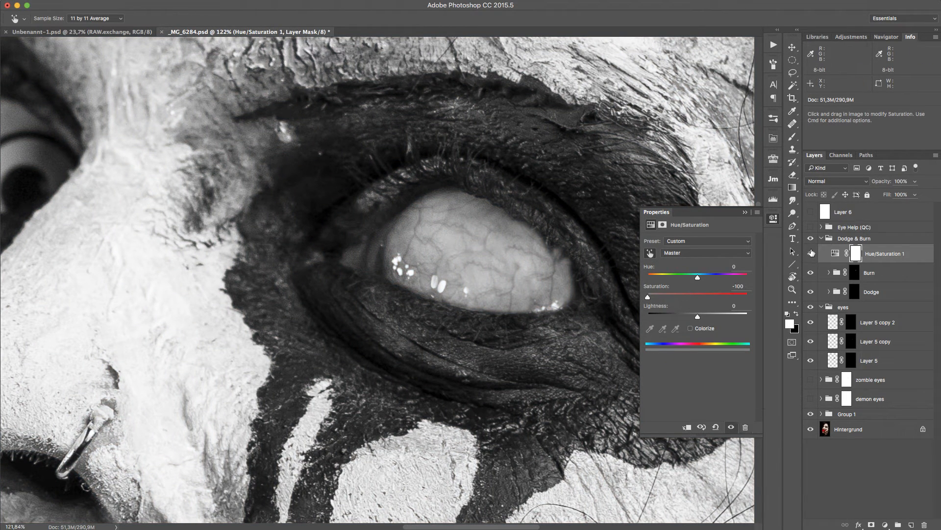
Invert the Hue/Saturation mask to black and paint white over the eyeball's centre, enlarging the brush to 125.
left_click(856, 253)
key("b")
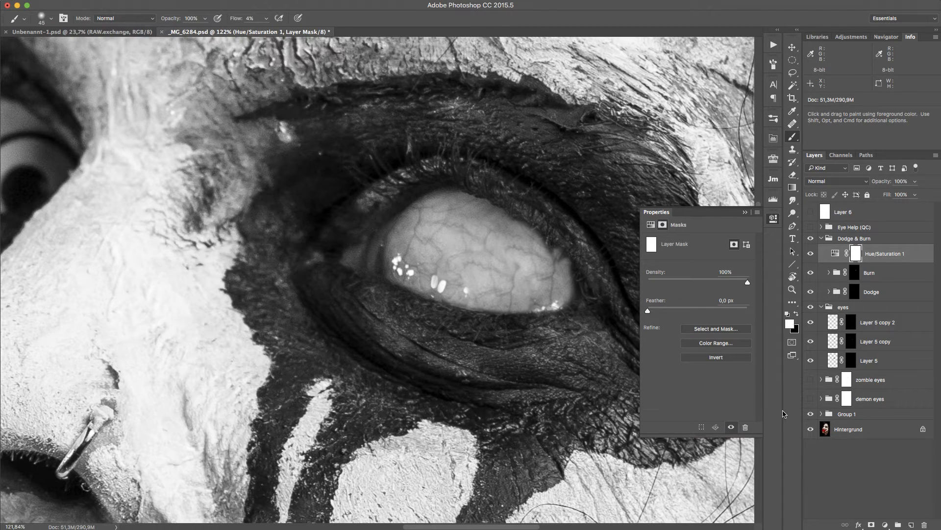
key("super+i")
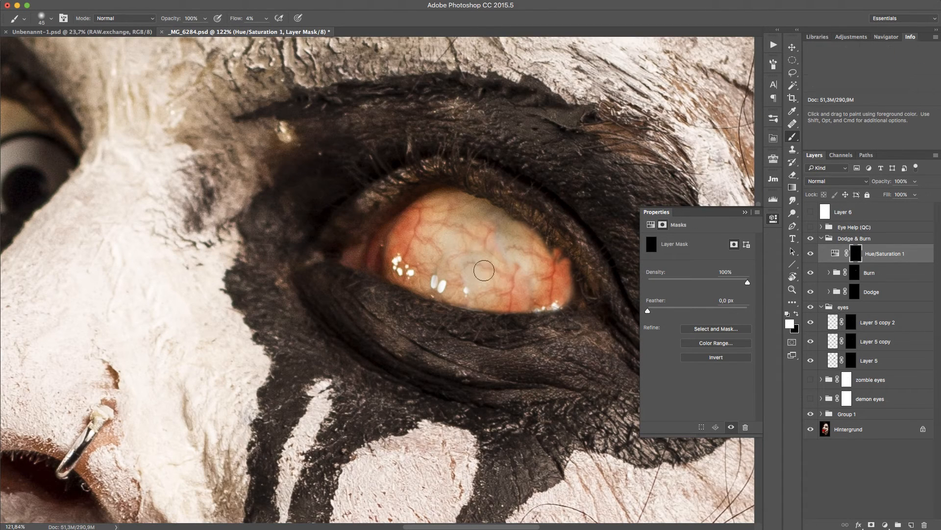
mouse_move(484, 270)
left_mouse_down()
mouse_move(495, 232)
mouse_move(467, 237)
mouse_move(507, 262)
mouse_move(479, 226)
mouse_move(449, 239)
mouse_move(463, 241)
mouse_move(449, 256)
mouse_move(470, 231)
mouse_move(445, 260)
mouse_move(461, 240)
mouse_move(451, 275)
mouse_move(463, 292)
mouse_move(521, 296)
mouse_move(480, 266)
mouse_move(511, 264)
mouse_move(438, 275)
mouse_move(463, 292)
mouse_move(464, 252)
mouse_move(486, 258)
mouse_move(491, 245)
mouse_move(515, 269)
mouse_move(502, 275)
mouse_move(440, 262)
mouse_move(456, 261)
mouse_move(474, 236)
mouse_move(455, 281)
mouse_move(483, 294)
left_mouse_up()
key("bracketright")
key("bracketright")
key("bracketright")
key("bracketright")
key("bracketright")
key("bracketright")
key("bracketright")
Colorize the Hue/Saturation adjustment with hue 48, saturation 35 and lightness +22.
left_click(835, 254)
left_click_drag(655, 295, 661, 296)
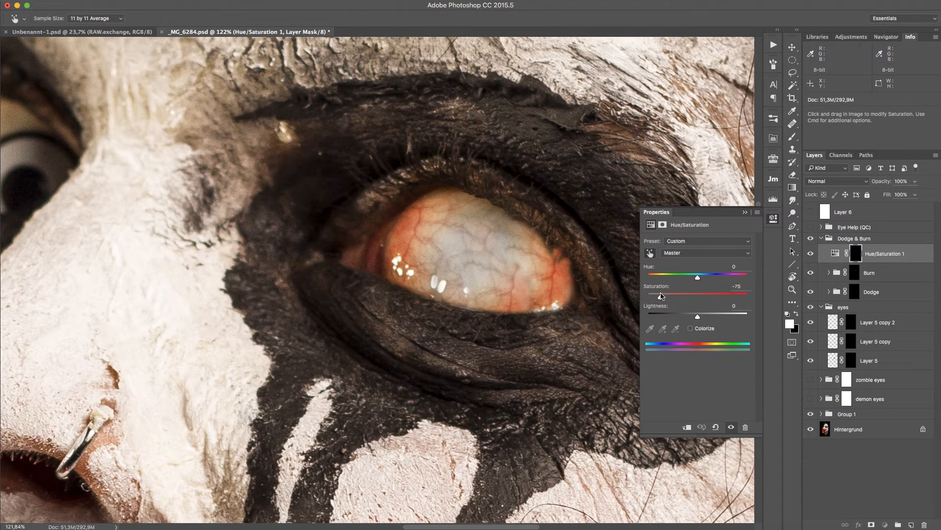
left_click(690, 328)
key("b")
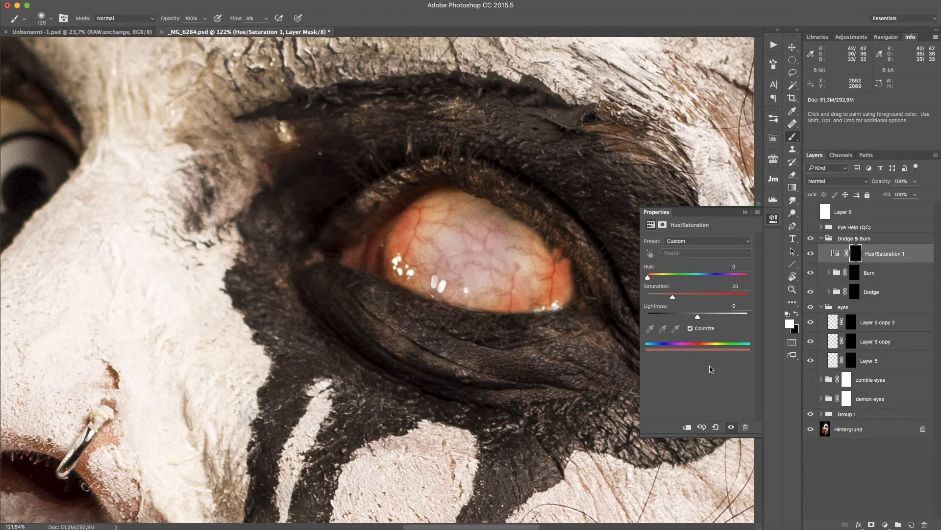
left_click_drag(647, 277, 667, 276)
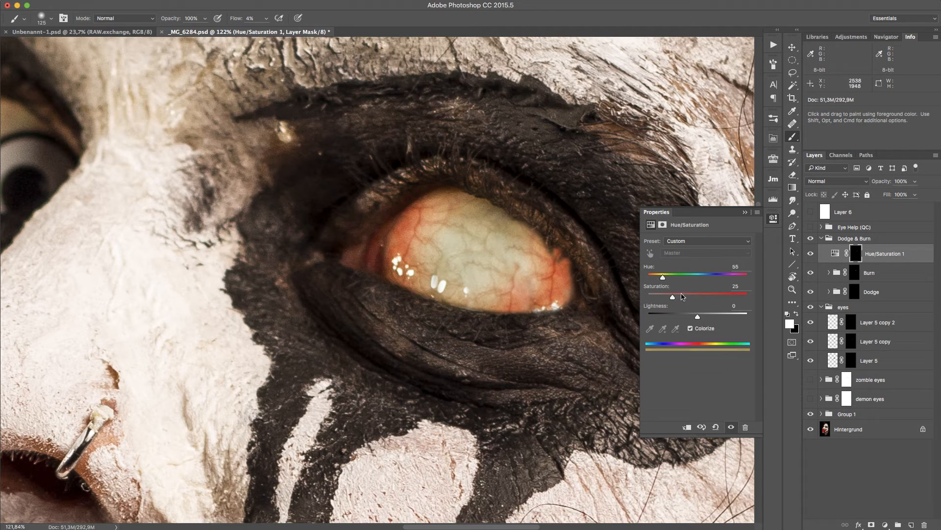
left_click_drag(682, 295, 727, 296)
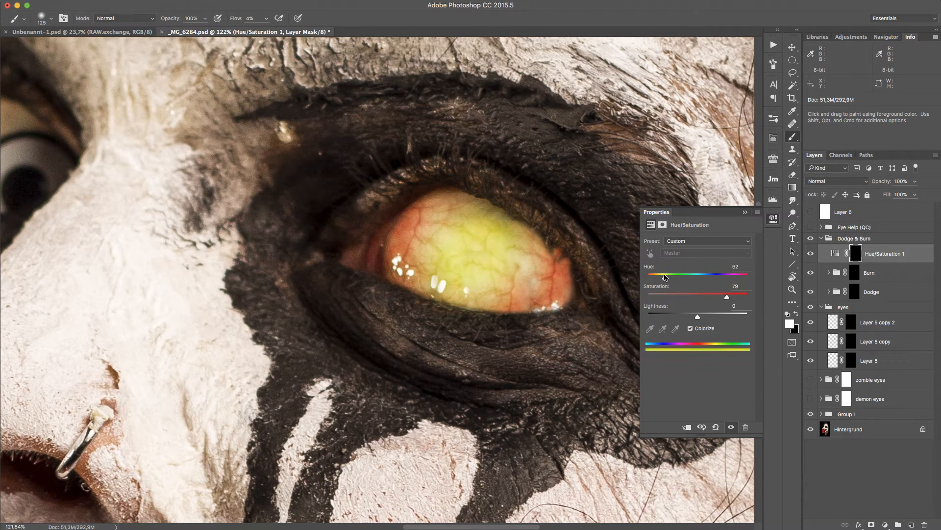
left_click_drag(666, 278, 663, 278)
left_click_drag(727, 296, 683, 297)
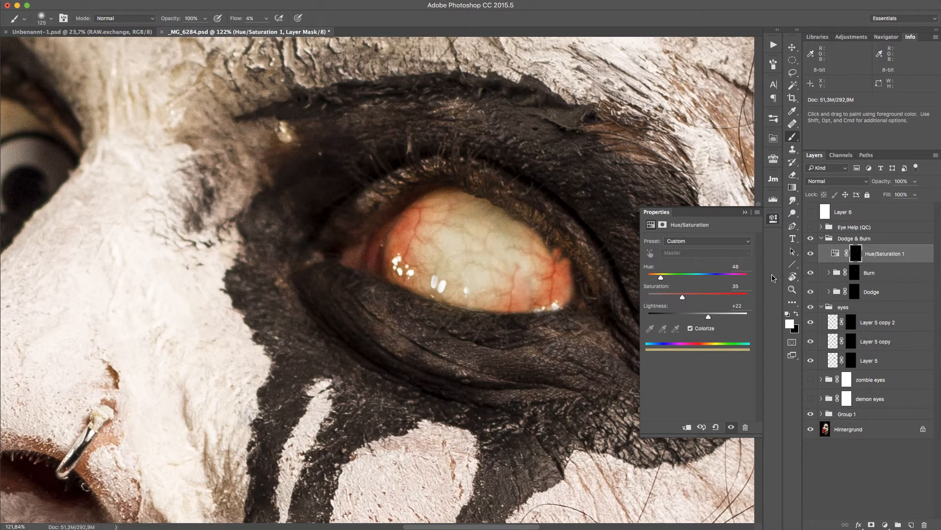
Zoom out to the whole face and back in on the eye, toggling the Burn and Dodge layers to compare.
left_click(773, 222)
key("z")
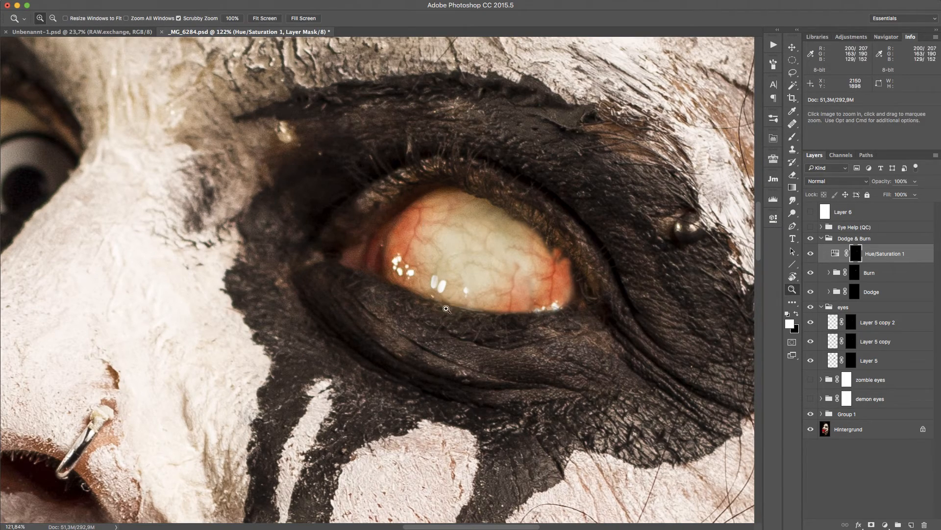
key("super+0")
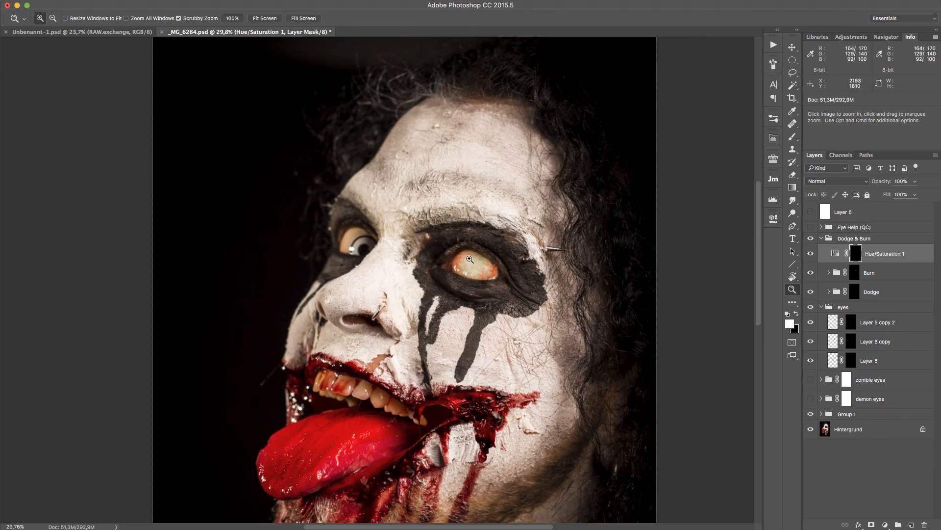
left_click(500, 273)
left_click_drag(541, 279, 560, 323)
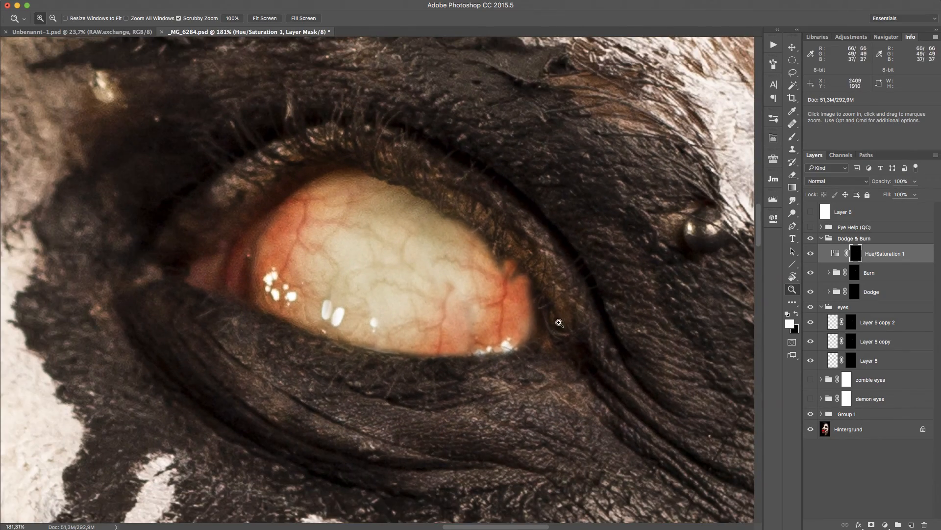
left_click(812, 273)
left_click(812, 273)
left_click(811, 292)
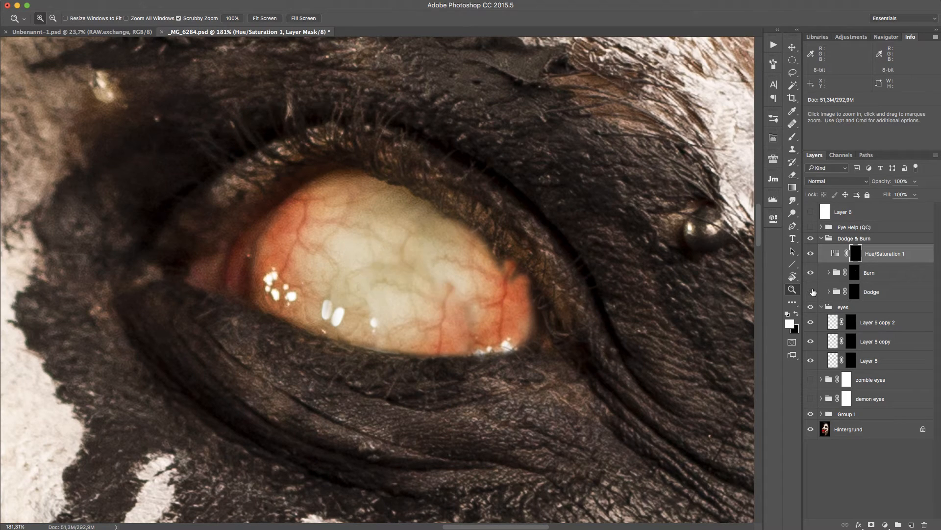
Toggle the Dodge group and the eyeball copy layers on and off to compare the eye with and without them.
left_click(811, 292)
left_click(811, 323)
left_click(811, 322)
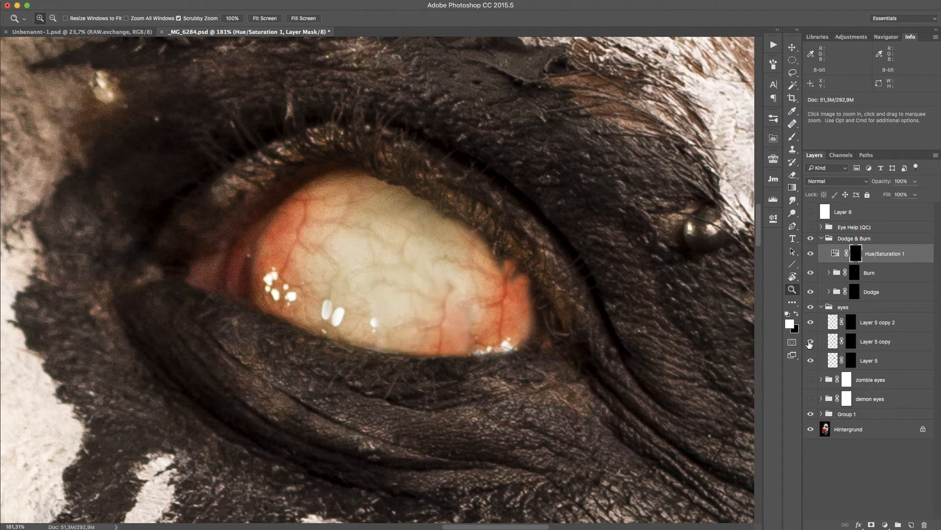
left_click(811, 342)
left_click(812, 341)
left_click(812, 342)
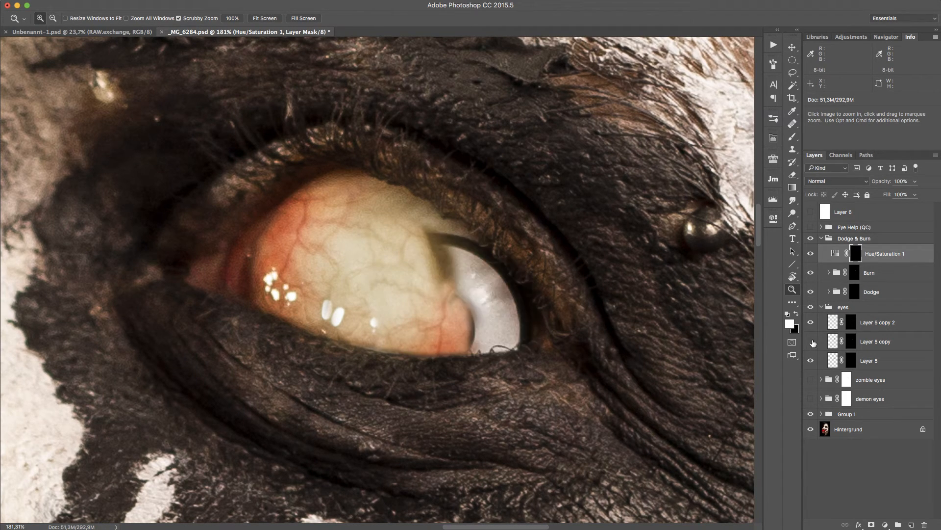
left_click(812, 342)
Paint on the middle eyeball copy's mask along the eyeball's right edge with a smaller brush.
left_click(852, 344)
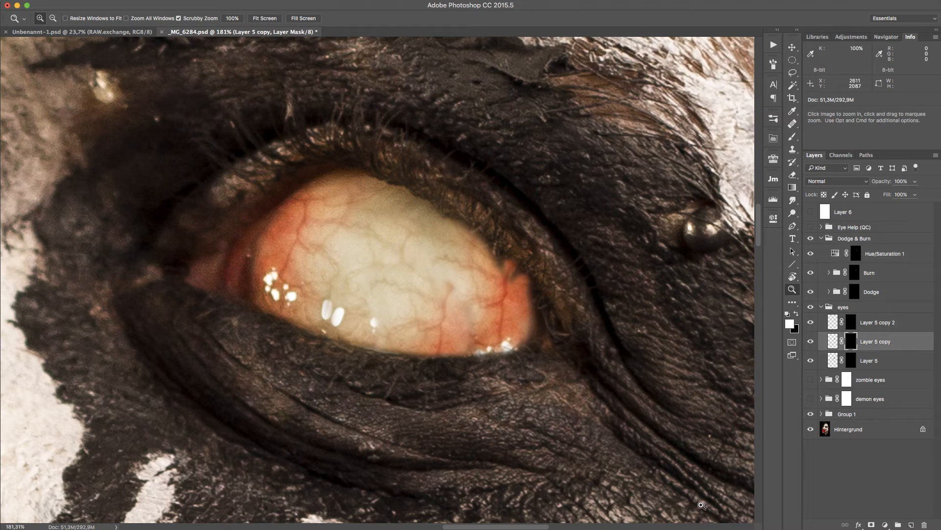
key("b")
key("bracketleft")
key("bracketleft")
key("bracketleft")
key("bracketleft")
key("bracketleft")
key("bracketleft")
key("bracketleft")
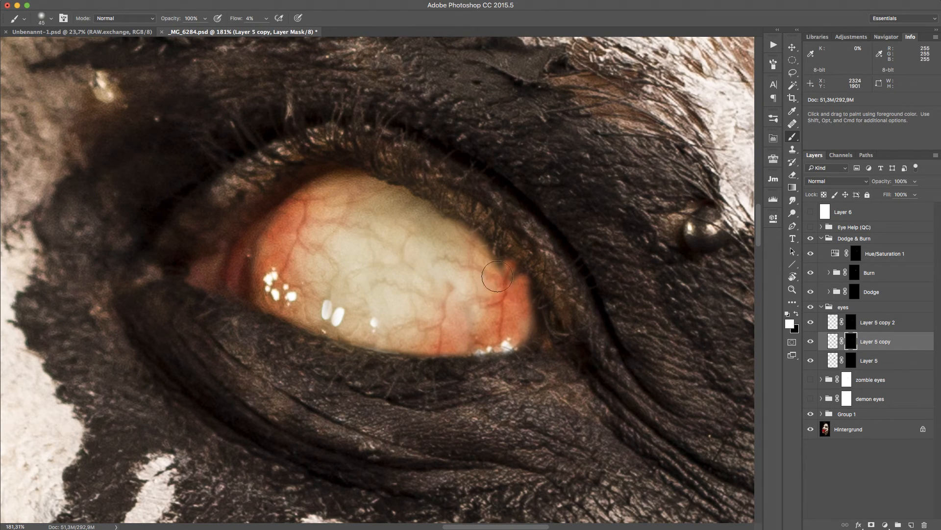
mouse_move(492, 282)
left_mouse_down()
mouse_move(502, 286)
mouse_move(501, 270)
left_mouse_up()
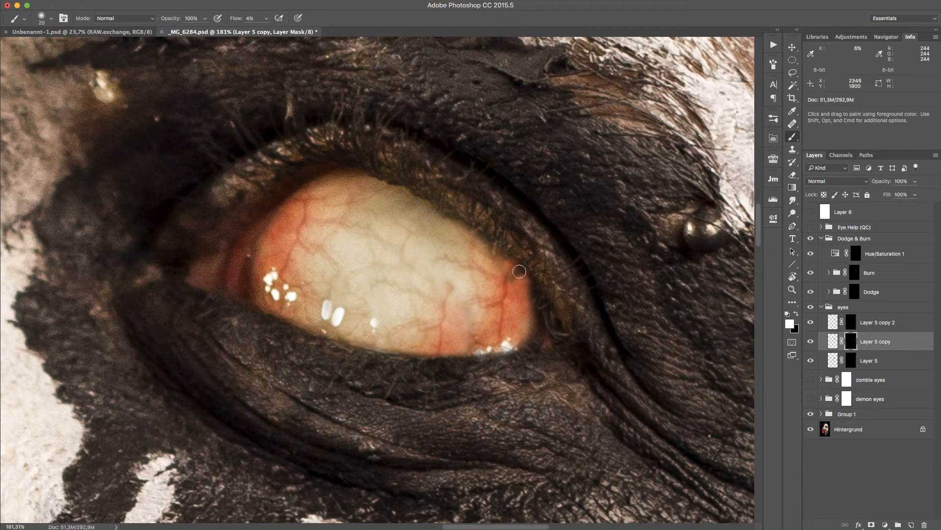
key("bracketleft")
key("bracketleft")
key("bracketleft")
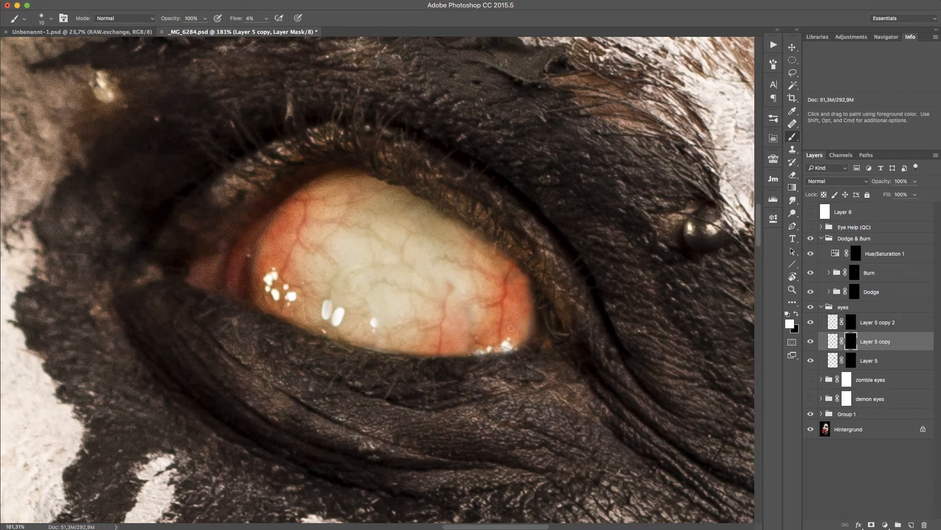
Zoom in on the other cartoon eye and add a new empty layer at the top of the Dodge & Burn group.
key("z")
left_click_drag(364, 158, 353, 169)
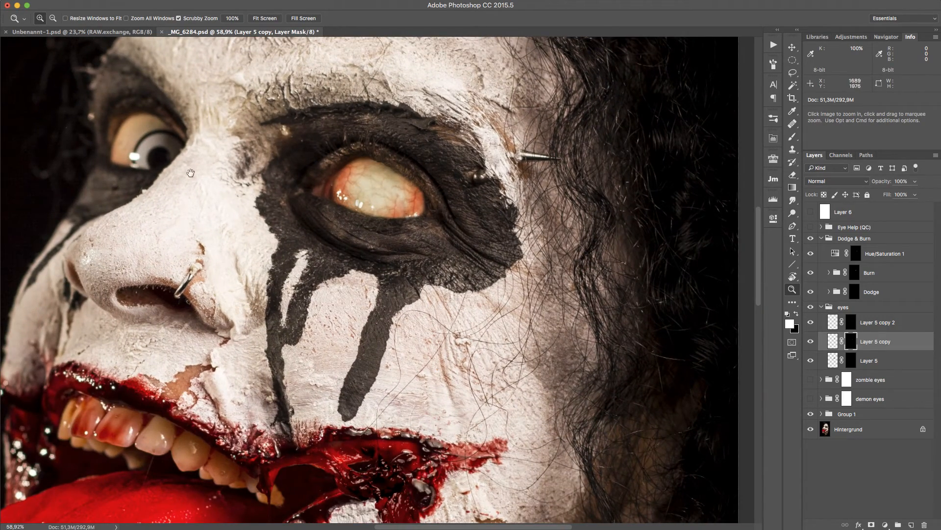
left_click_drag(190, 173, 476, 256)
left_click_drag(425, 226, 464, 208)
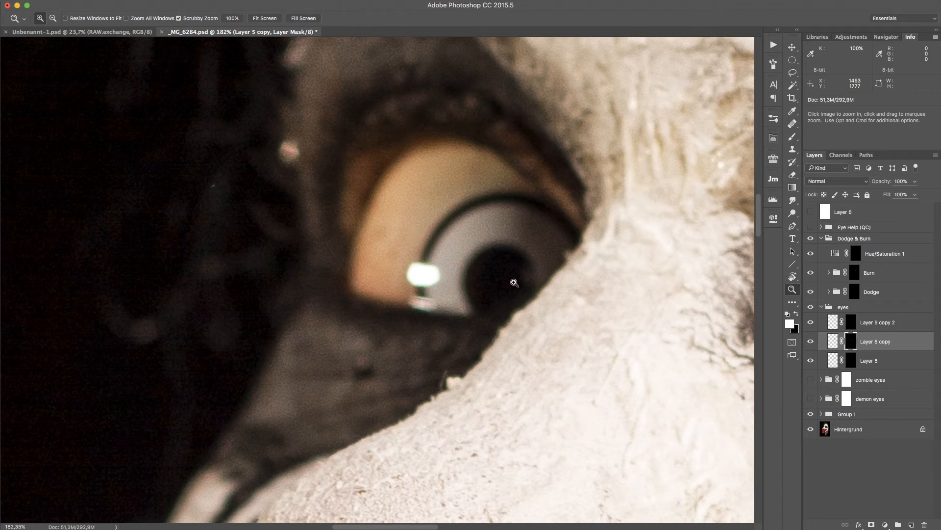
key("b")
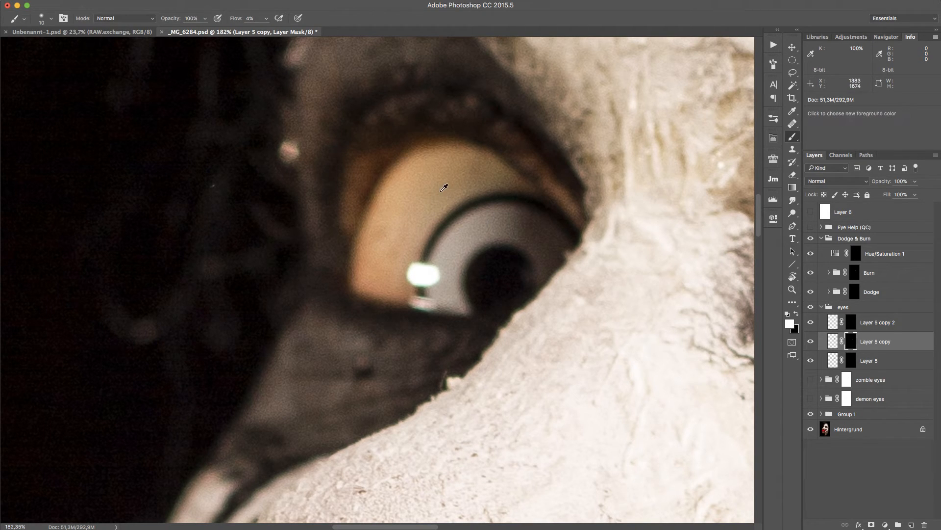
key("x")
key("bracketright")
key("bracketright")
key("bracketright")
key("bracketright")
key("bracketright")
key("bracketright")
key("bracketright")
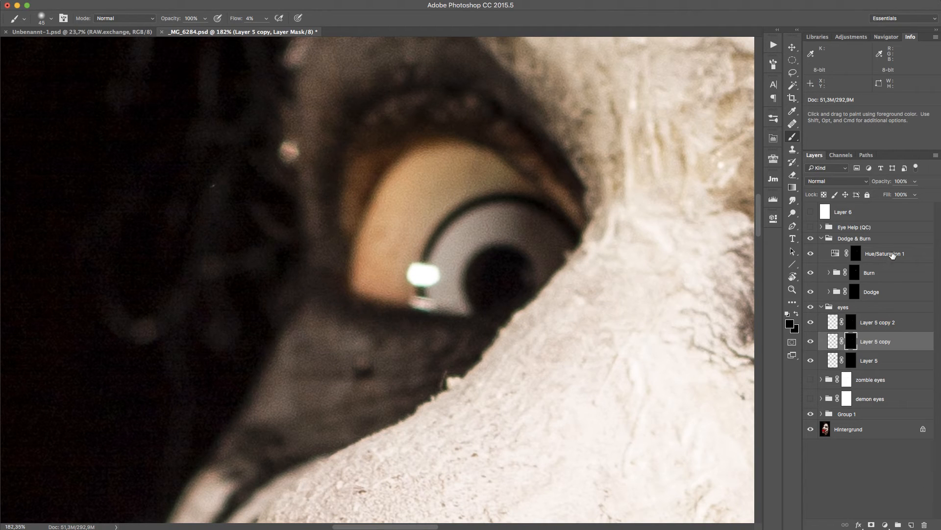
left_click(901, 240)
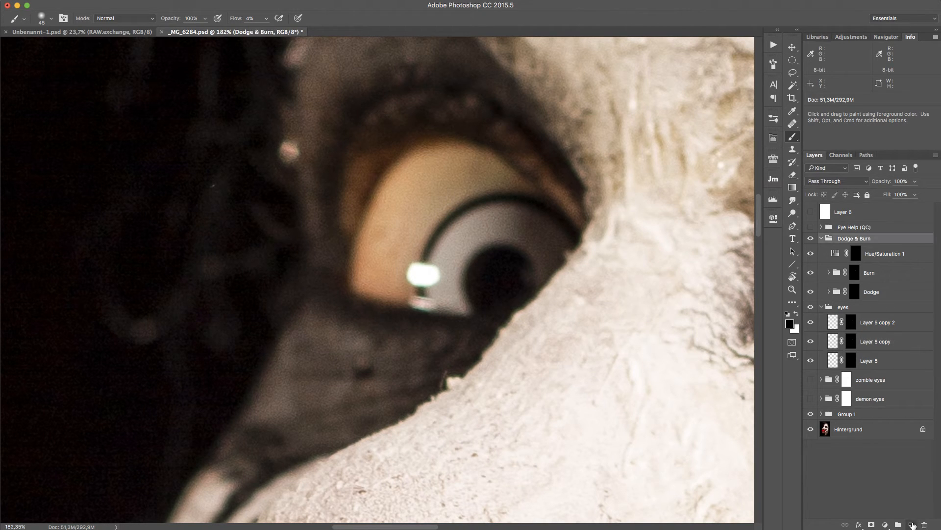
left_click(911, 524)
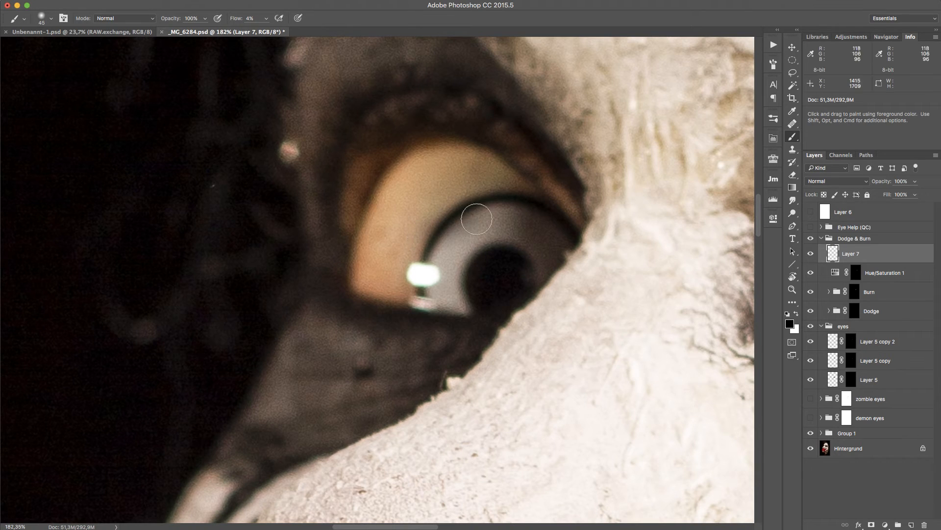
Paint over the cartoon iris on the new layer using colours sampled from the eyeball.
left_click(465, 178, "alt")
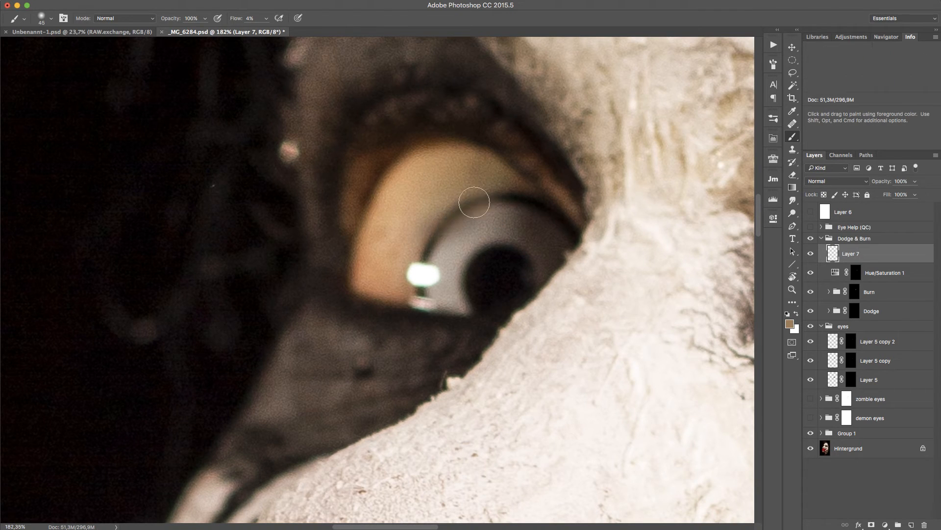
mouse_move(474, 203)
left_mouse_down()
mouse_move(524, 202)
mouse_move(476, 254)
mouse_move(529, 238)
mouse_move(496, 194)
mouse_move(531, 233)
mouse_move(494, 251)
mouse_move(505, 211)
mouse_move(498, 262)
mouse_move(513, 189)
mouse_move(487, 192)
mouse_move(436, 232)
left_mouse_up()
left_click(481, 169, "alt")
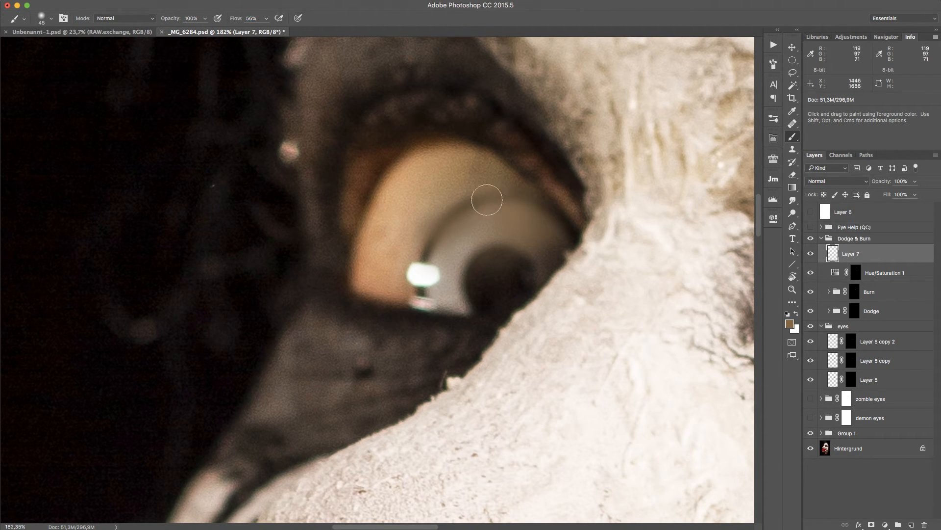
left_click(464, 188, "alt")
mouse_move(454, 216)
left_mouse_down()
mouse_move(420, 250)
mouse_move(443, 266)
mouse_move(444, 282)
mouse_move(409, 290)
mouse_move(429, 293)
left_mouse_up()
key("bracketleft")
key("bracketleft")
key("bracketleft")
key("bracketleft")
key("bracketleft")
mouse_move(443, 249)
left_mouse_down()
mouse_move(450, 205)
mouse_move(486, 207)
mouse_move(447, 300)
mouse_move(449, 239)
mouse_move(491, 209)
mouse_move(486, 196)
mouse_move(466, 201)
mouse_move(492, 216)
left_mouse_up()
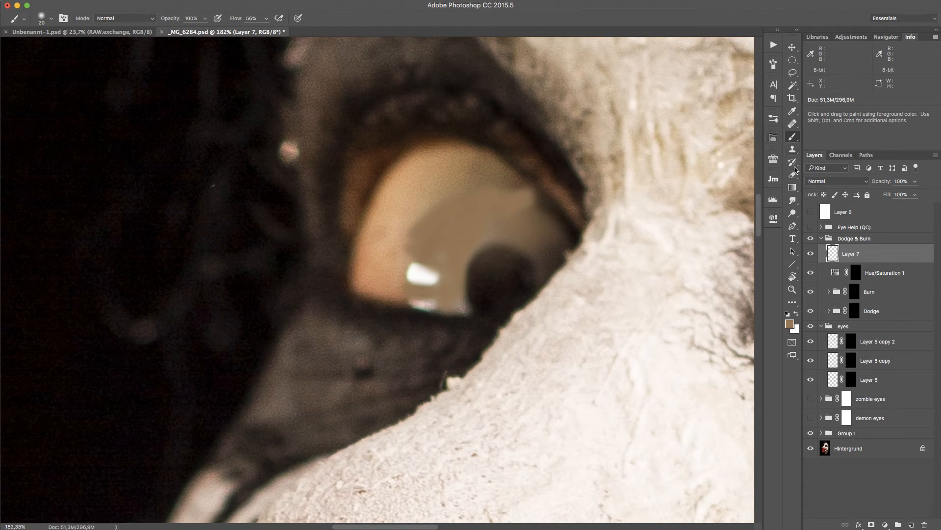
Pick a new brown shade and paint over the remaining dark iris edge.
left_click(790, 324)
left_click_drag(681, 259, 682, 286)
left_click(856, 205)
key("bracketright")
key("bracketright")
mouse_move(472, 295)
left_mouse_down()
mouse_move(505, 230)
mouse_move(471, 288)
mouse_move(488, 297)
left_mouse_up()
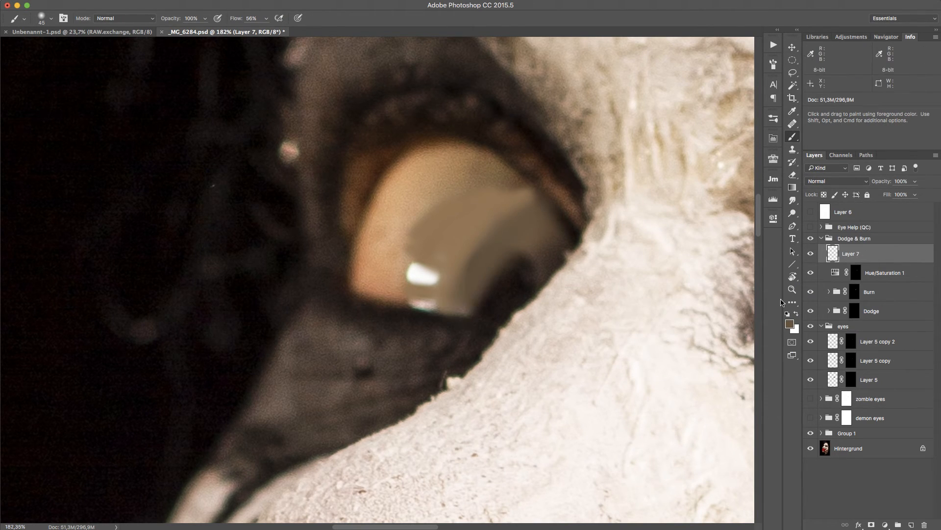
Pick another shade and sample colours to blend the painted eyeball surface with a larger brush.
left_click(790, 325)
left_click_drag(687, 286, 680, 305)
left_click(855, 202)
mouse_move(521, 256)
left_mouse_down()
mouse_move(551, 245)
mouse_move(497, 308)
mouse_move(528, 247)
mouse_move(473, 278)
mouse_move(507, 208)
left_mouse_up()
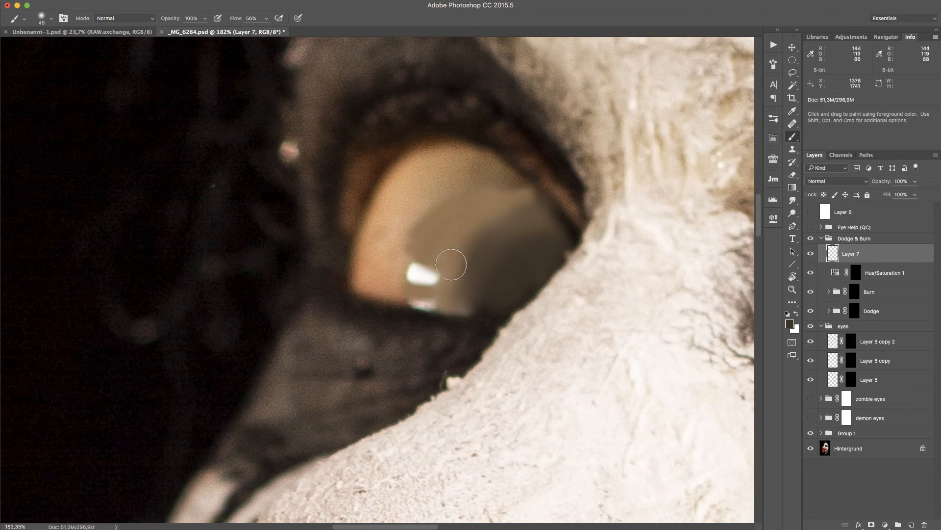
left_click_drag(479, 244, 489, 241)
left_click(395, 257, "alt")
key("bracketright")
key("bracketright")
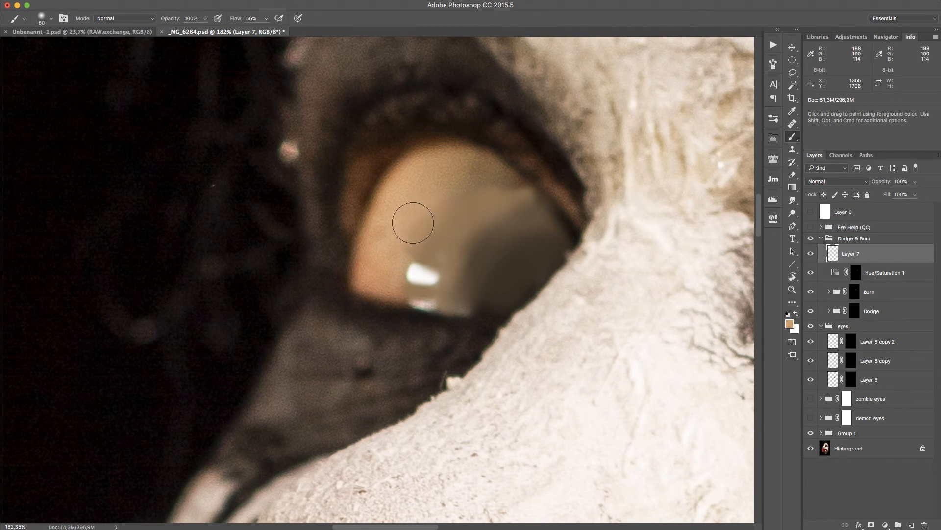
left_click(489, 170, "alt")
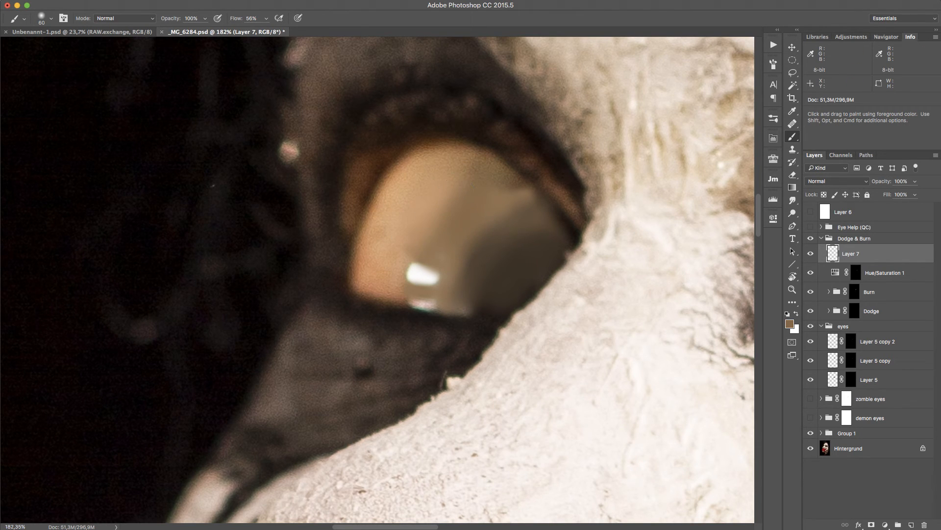
Apply the Add Noise filter to the painted layer with a very small Gaussian monochromatic amount.
left_click(240, 0)
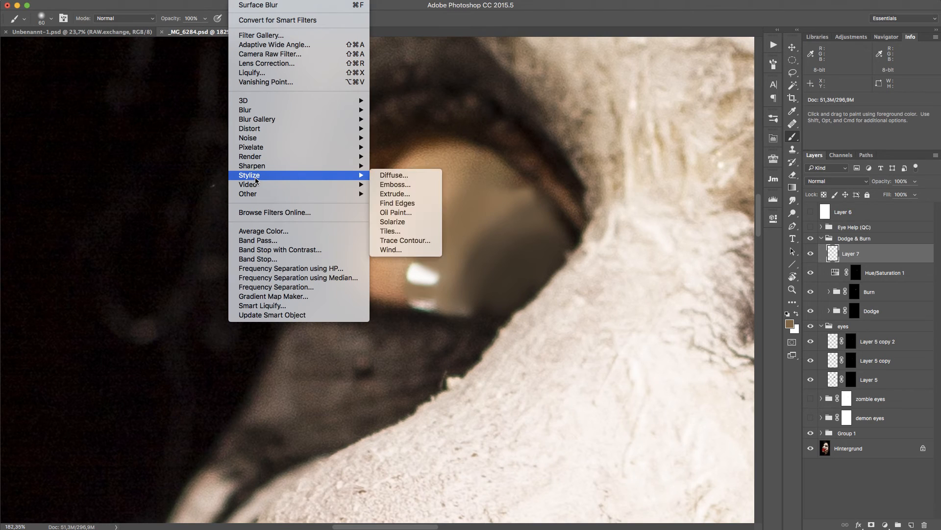
mouse_move(262, 169)
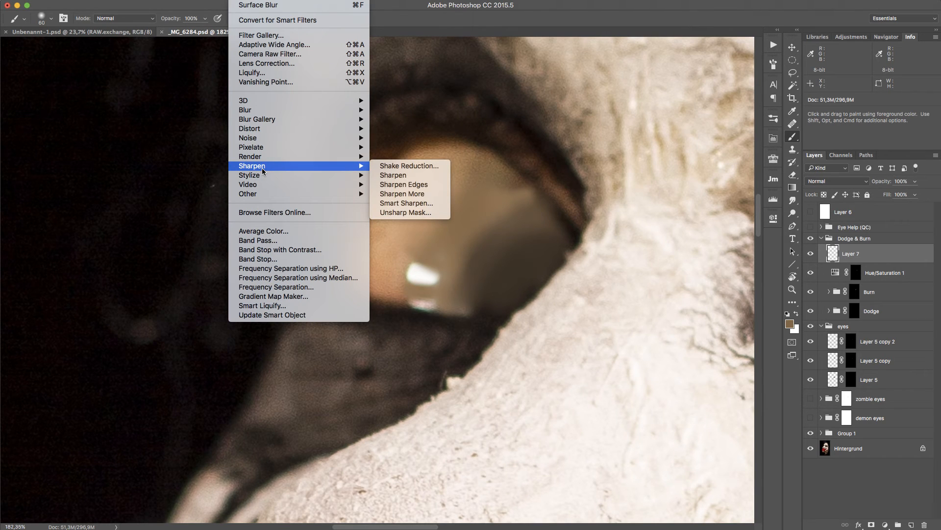
mouse_move(292, 139)
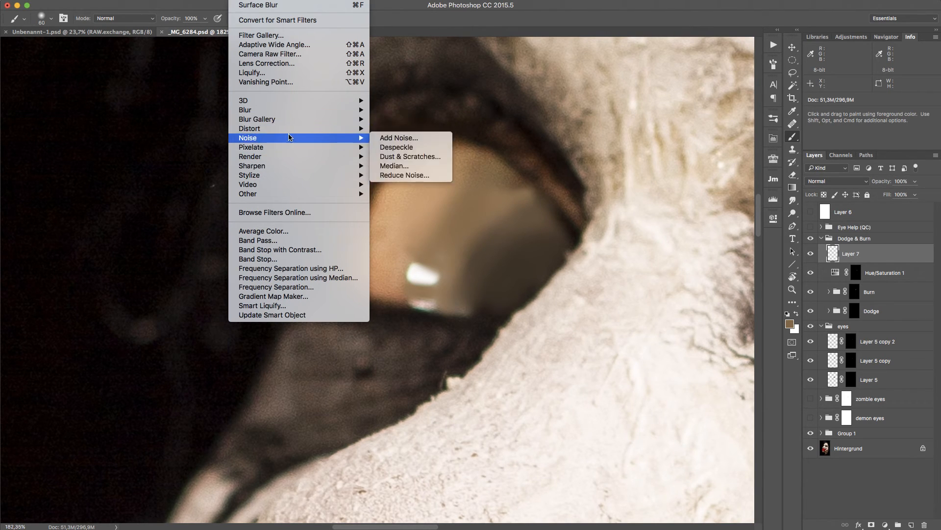
left_click(413, 142)
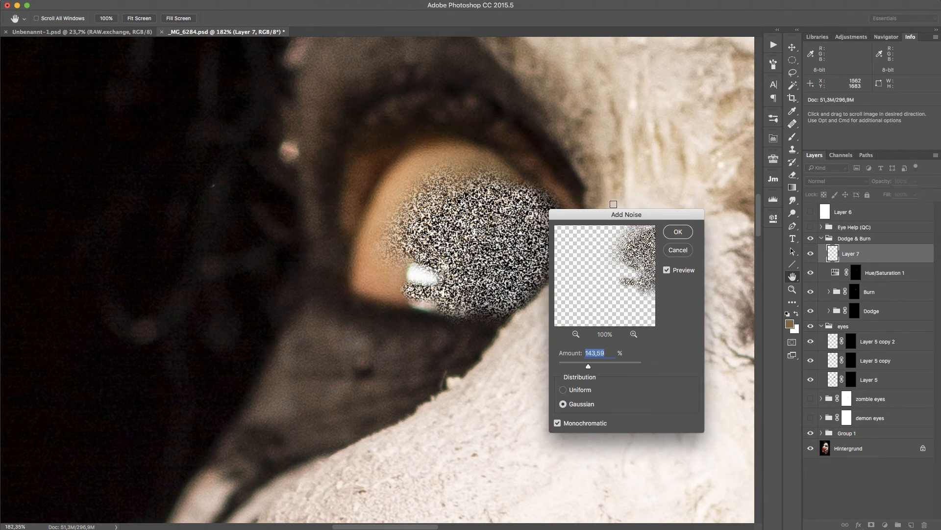
left_click_drag(599, 217, 665, 103)
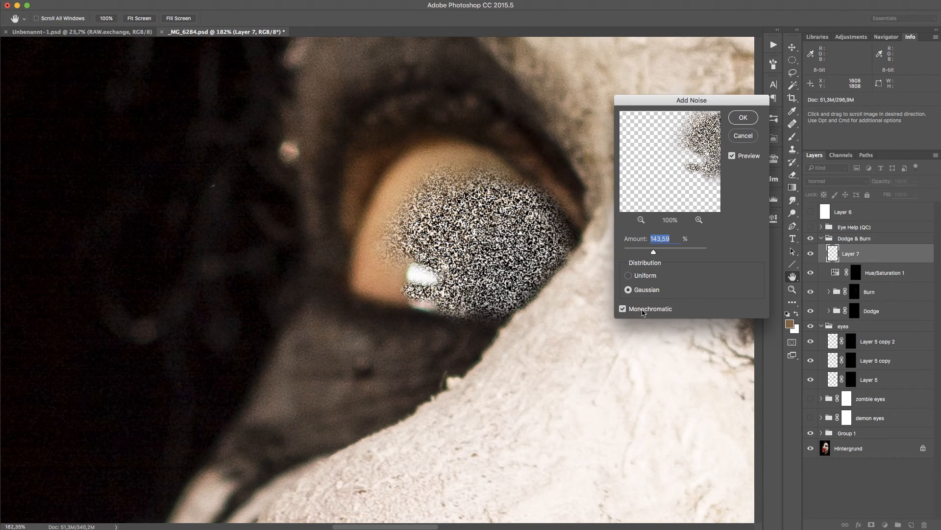
left_click_drag(653, 252, 594, 245)
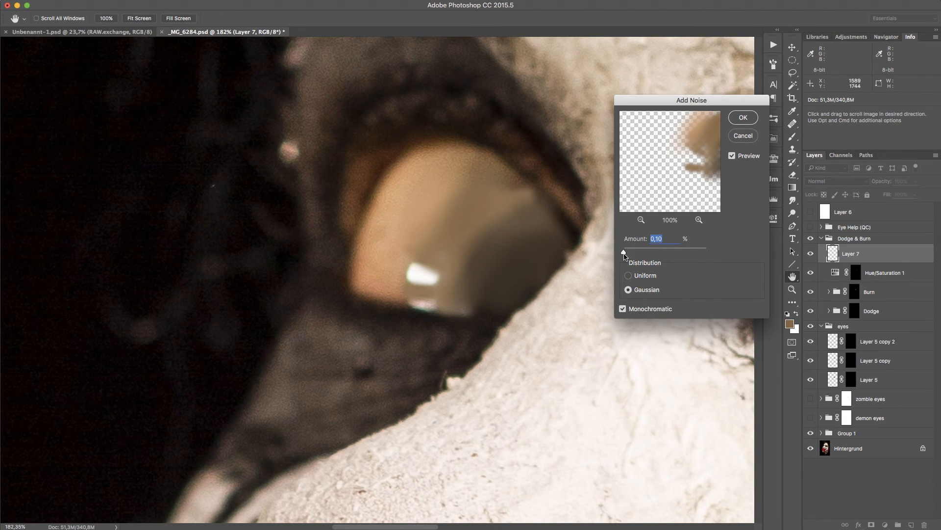
left_click_drag(624, 254, 626, 255)
left_click_drag(632, 241, 634, 241)
left_click(743, 119)
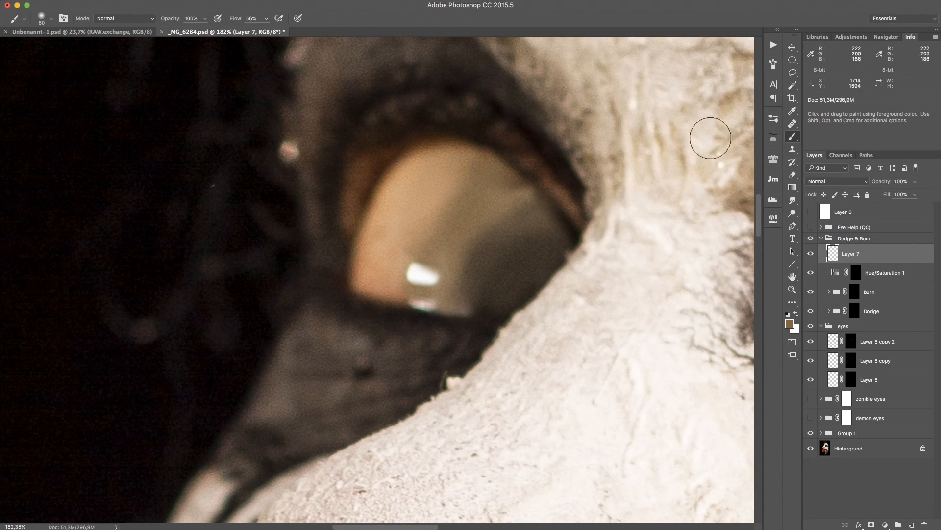
Add a new Dodge & Burn group from the Retouching Toolkit panel.
key("z")
left_click_drag(589, 196, 504, 215)
left_click_drag(565, 203, 622, 195)
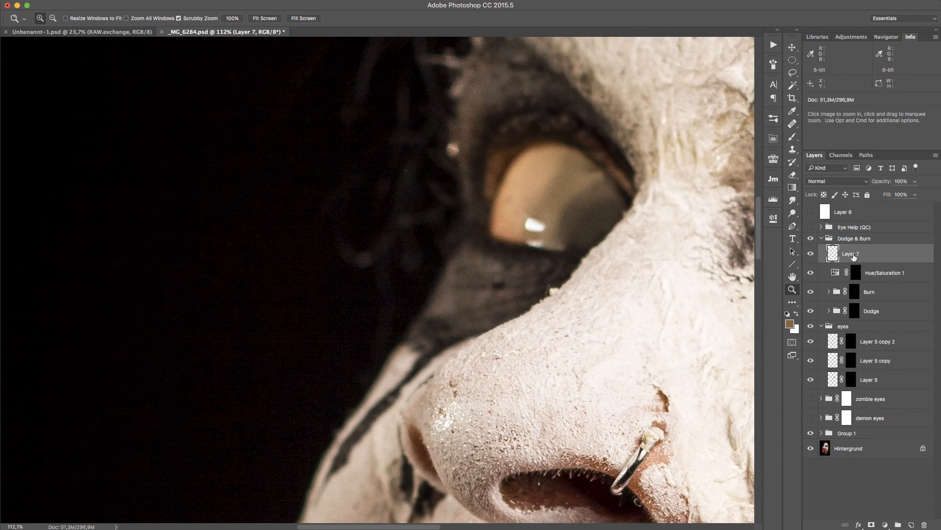
left_click(774, 159)
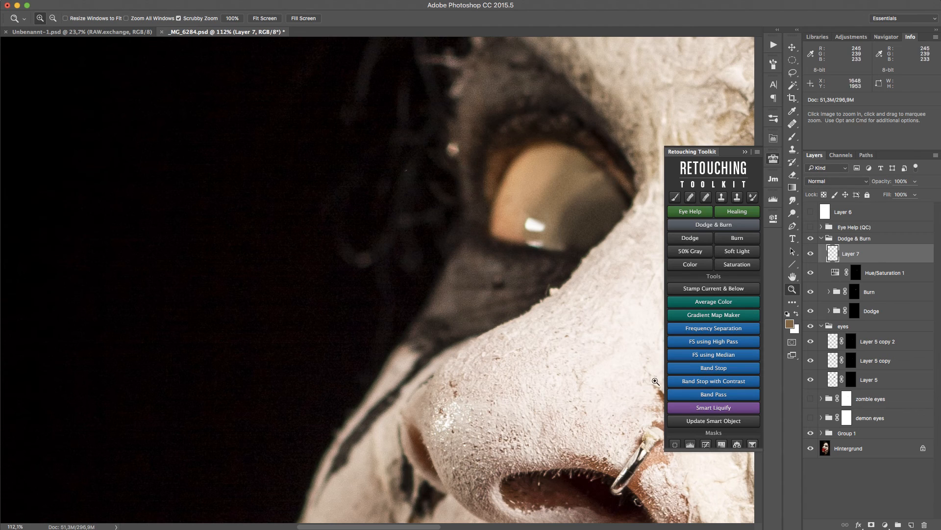
left_click(714, 225)
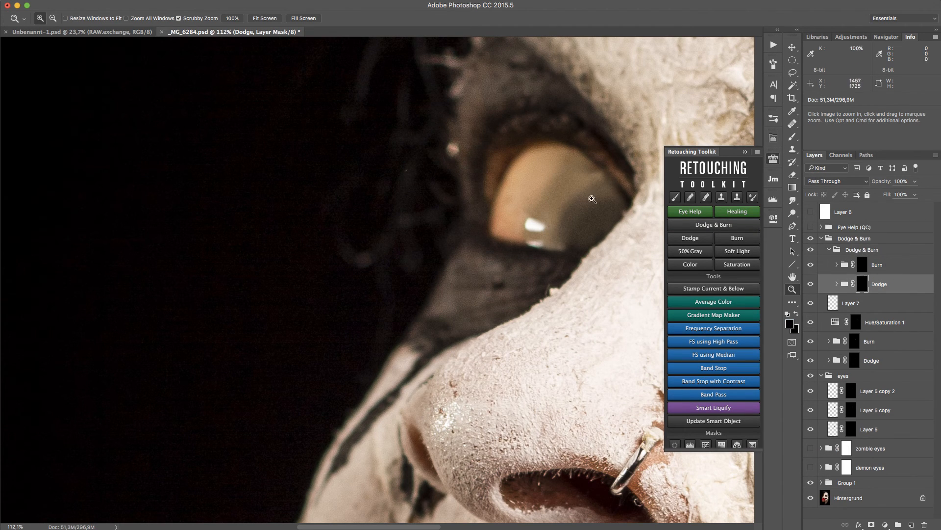
Paint a white dodge stroke over the painted eyeball and undo it.
left_click(775, 159)
key("b")
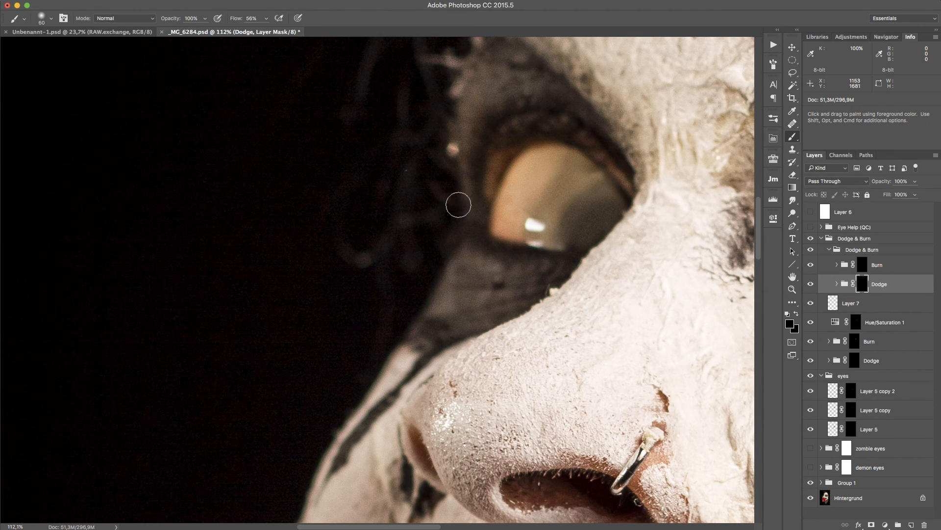
key("x")
mouse_move(562, 229)
left_mouse_down()
mouse_move(600, 196)
mouse_move(591, 222)
left_mouse_up()
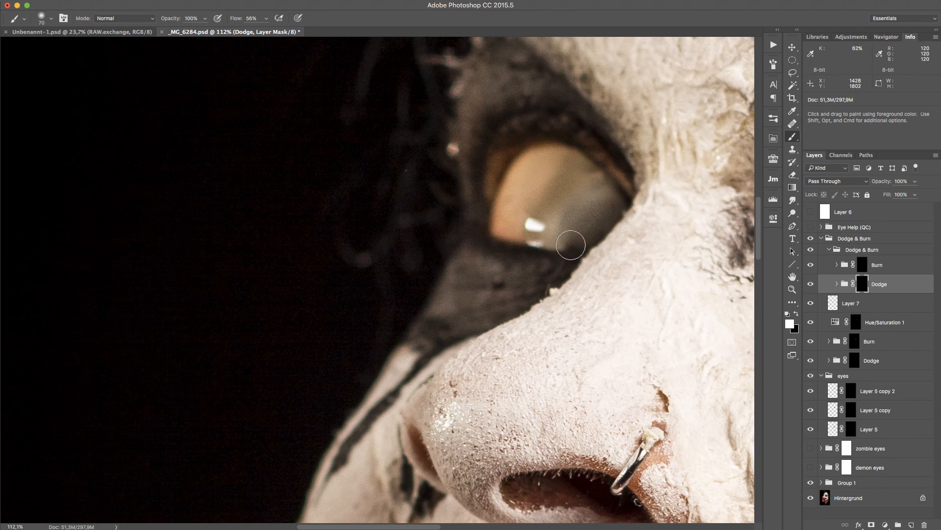
key("super+z")
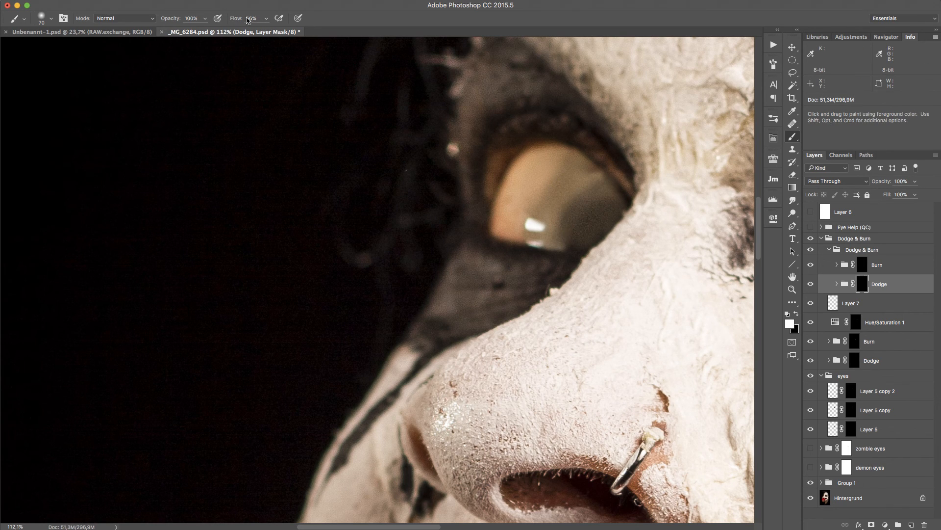
Set the brush flow to 8% and dodge the painted eyeball with white strokes on the Dodge mask.
left_click(265, 20)
left_click_drag(258, 18, 229, 28)
type("8")
key("Return")
mouse_move(558, 233)
left_mouse_down()
mouse_move(613, 196)
mouse_move(607, 216)
mouse_move(578, 241)
mouse_move(588, 188)
mouse_move(637, 205)
left_mouse_up()
key("bracketleft")
key("bracketleft")
key("bracketleft")
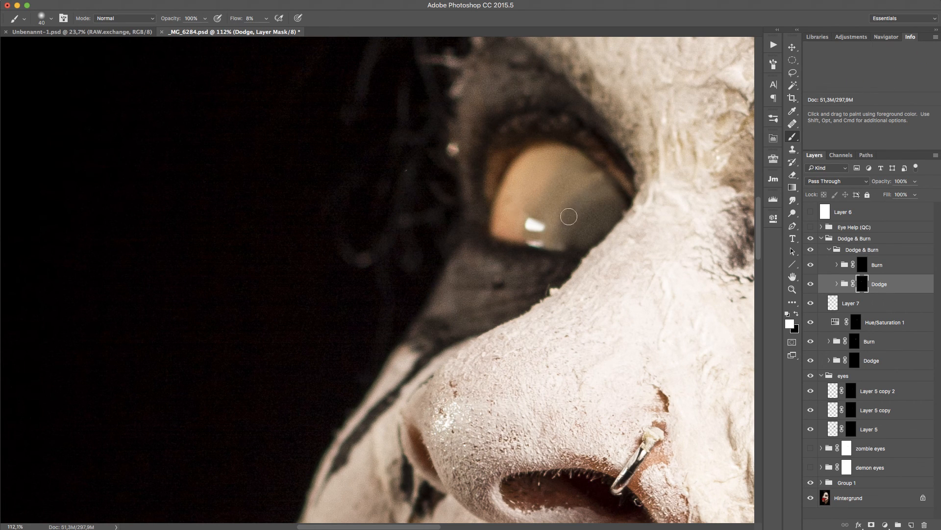
mouse_move(566, 221)
left_mouse_down()
mouse_move(570, 245)
mouse_move(610, 206)
left_mouse_up()
mouse_move(564, 240)
left_mouse_down()
mouse_move(578, 243)
mouse_move(610, 210)
left_mouse_up()
key("bracketleft")
key("bracketleft")
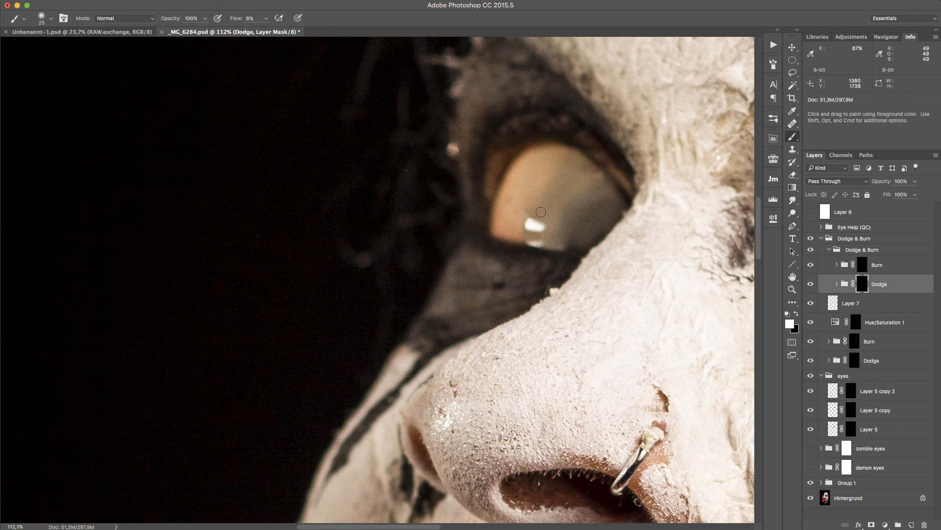
key("bracketright")
Burn the painted eyeball's lower area on the new Burn layer's mask.
left_click(811, 250)
left_click(811, 249)
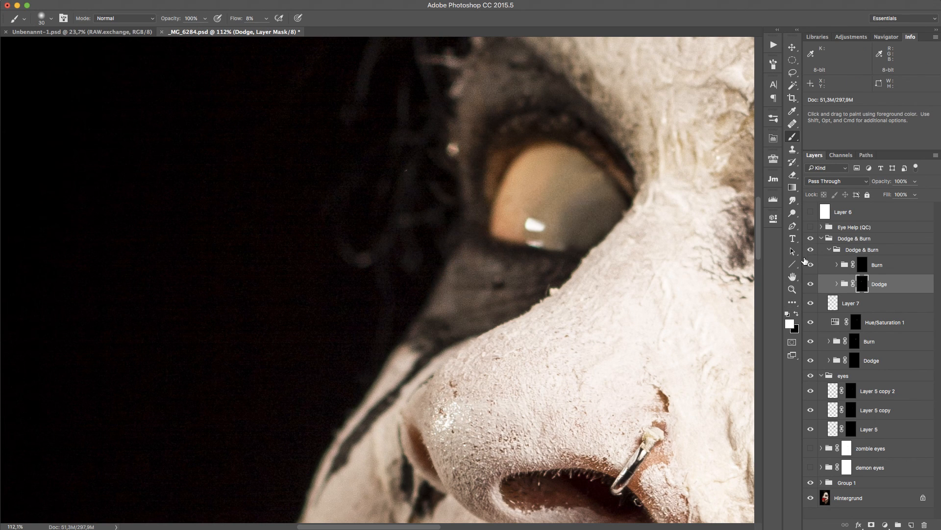
left_click(862, 265)
mouse_move(588, 241)
left_mouse_down()
mouse_move(630, 199)
mouse_move(564, 262)
mouse_move(615, 199)
left_mouse_up()
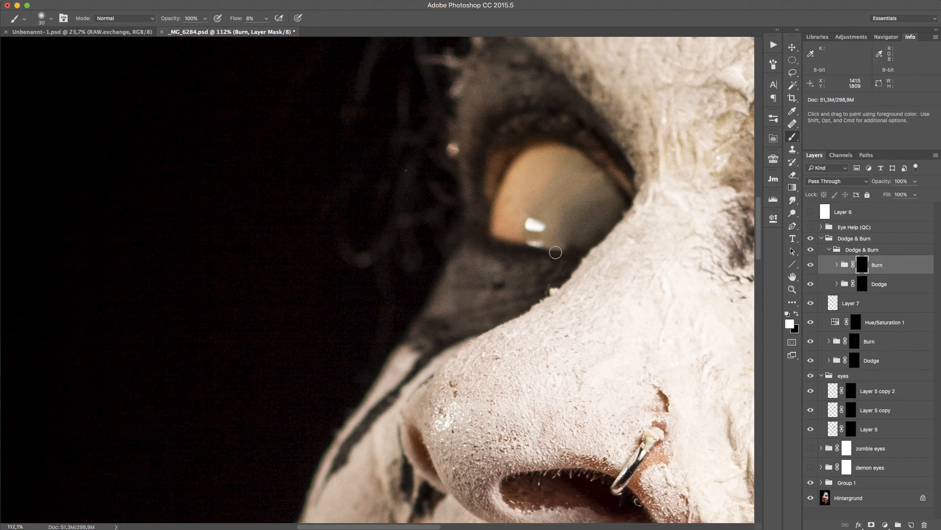
Zoom out to the whole image and back in on the zombie eye to review it.
key("z")
key("super+0")
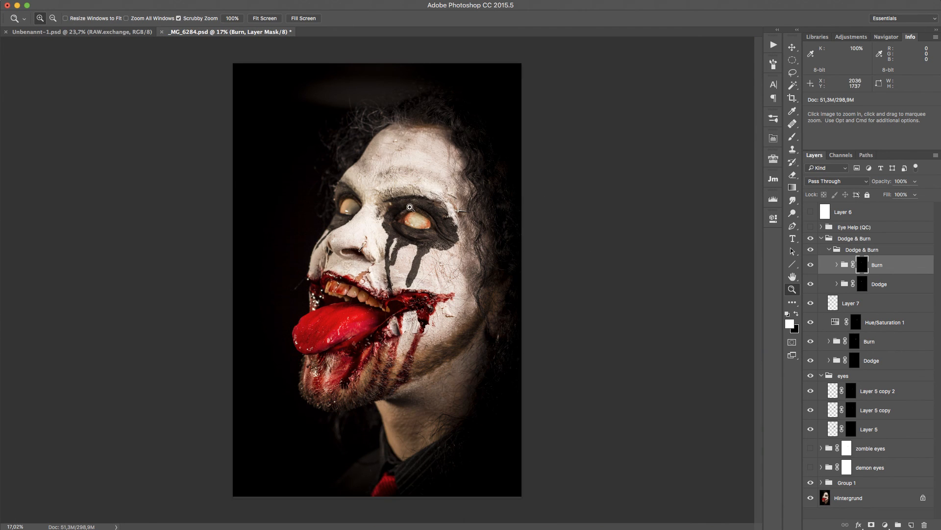
left_click_drag(412, 208, 432, 211)
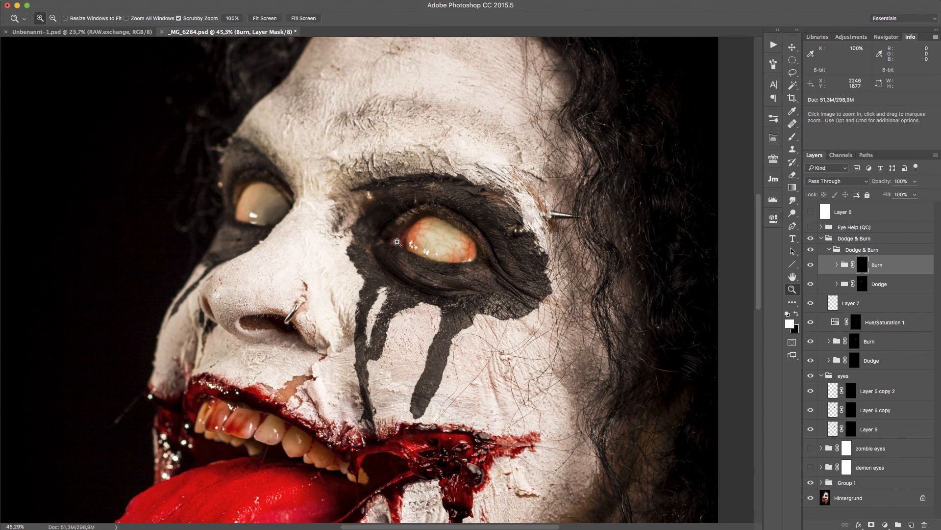